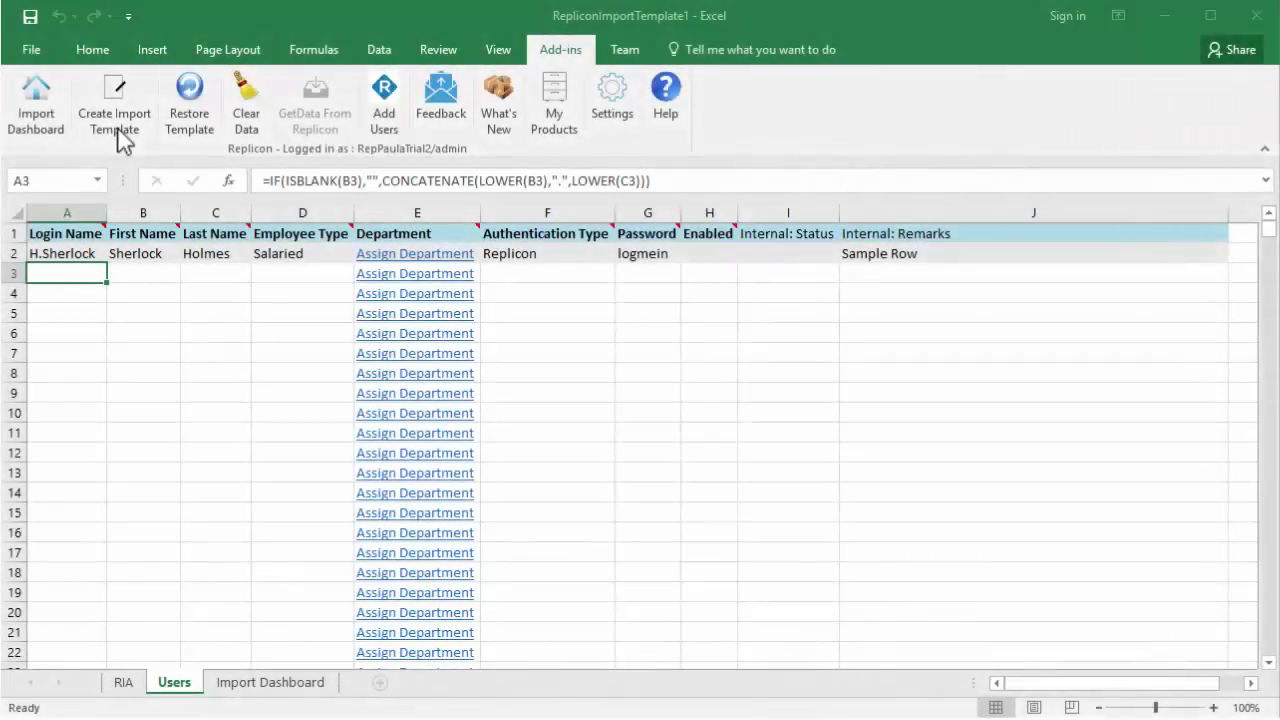
Step: Start a new import template and tick the Start Date, End Date, Email Address and Work Week fields
left_click(116, 122)
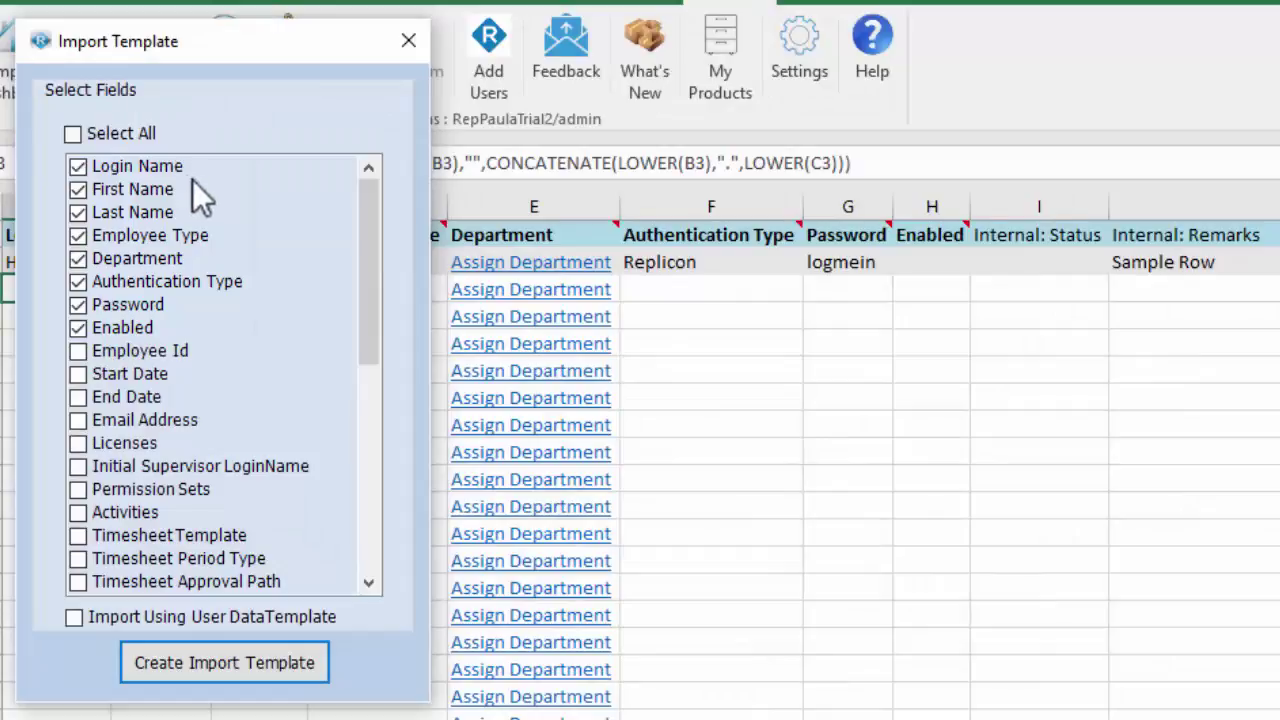
left_click(79, 378)
left_click(78, 397)
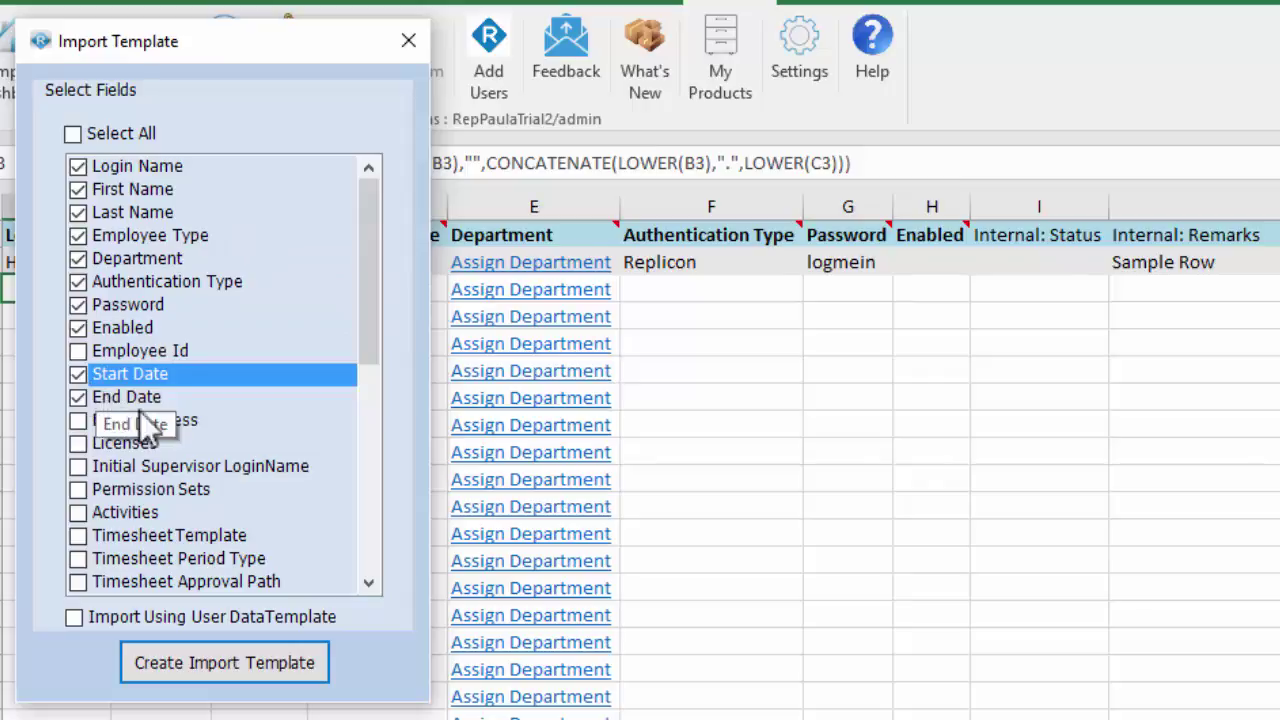
left_click(78, 420)
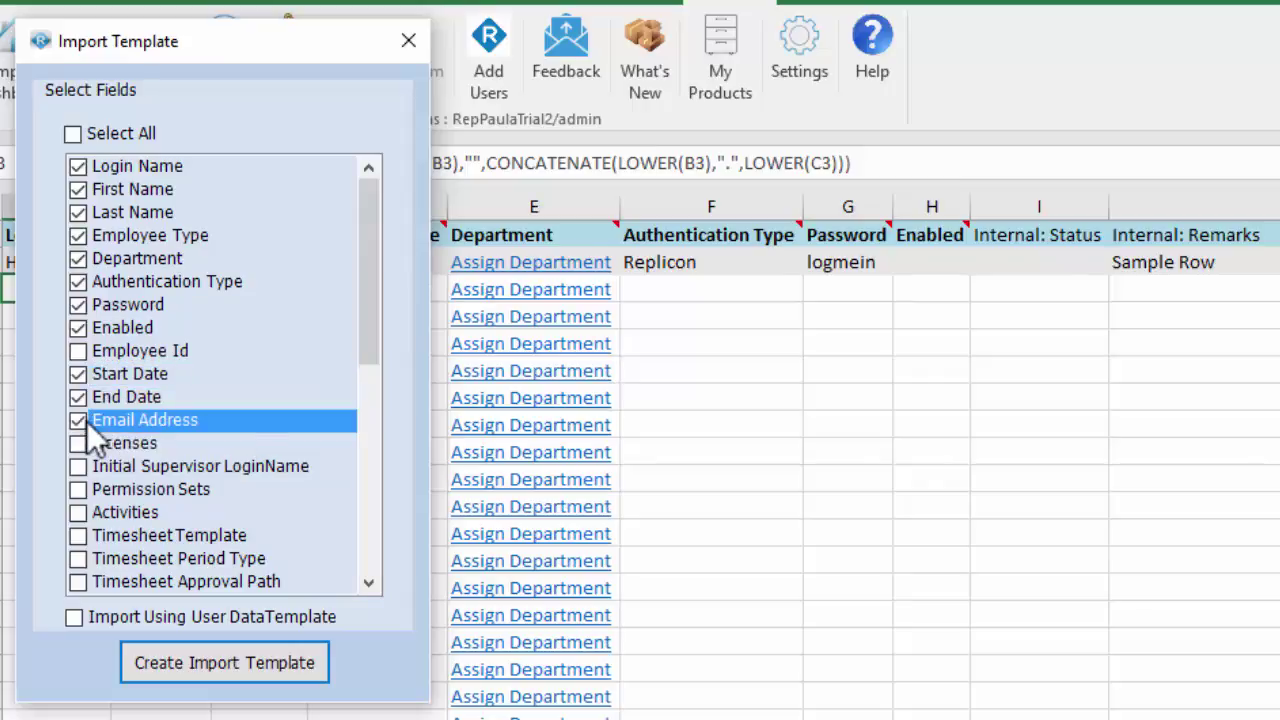
left_click_drag(369, 343, 369, 442)
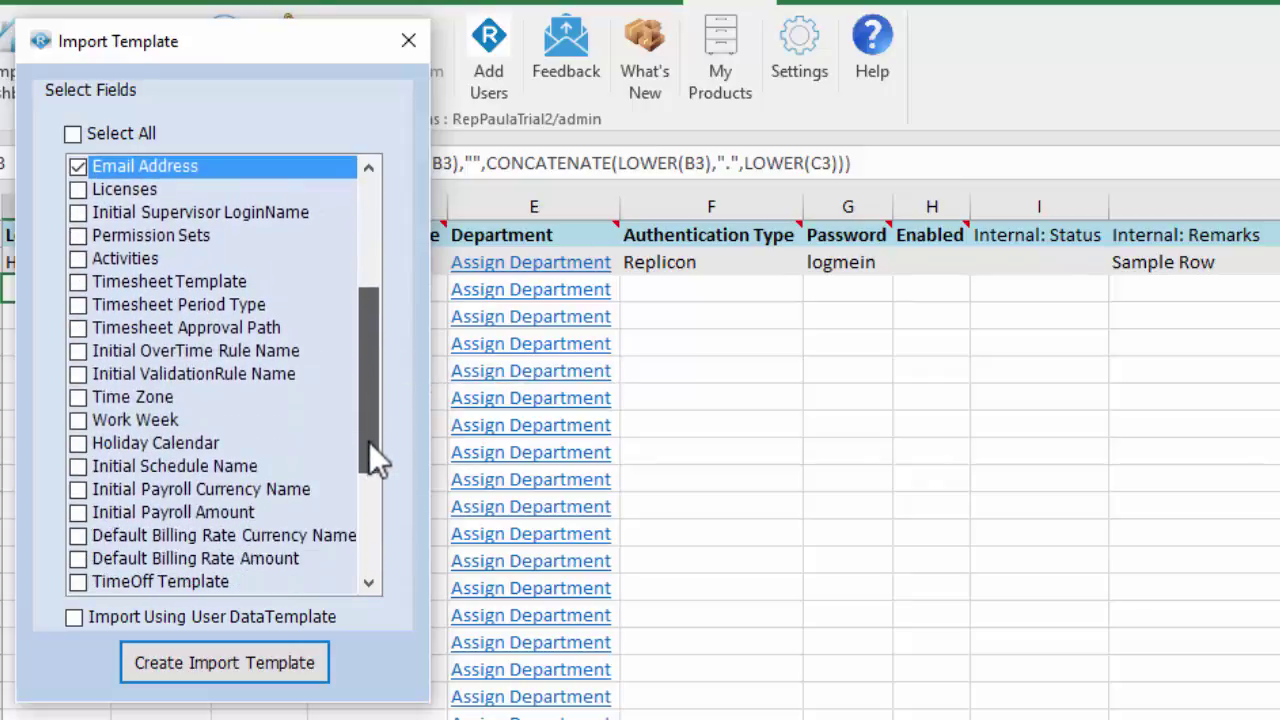
left_click(78, 420)
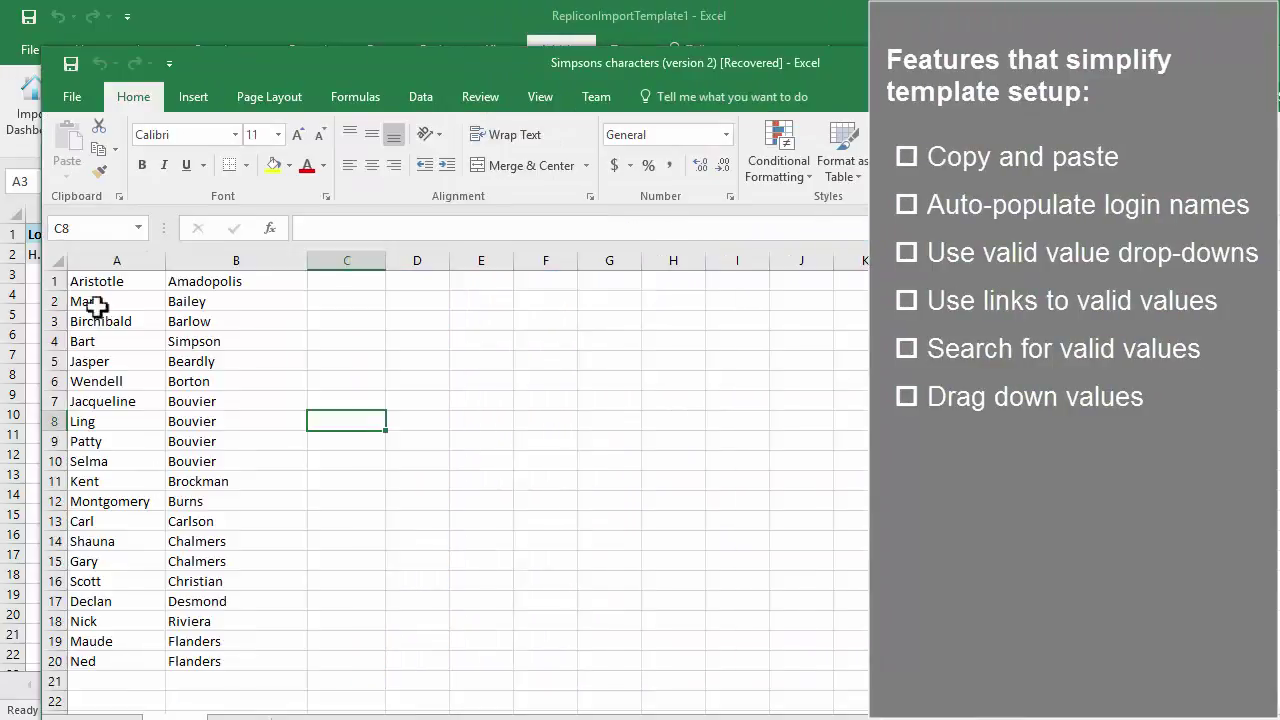
Step: Copy the 20 Simpsons first and last names from the characters workbook into the template's name columns
left_click_drag(95, 283, 232, 665)
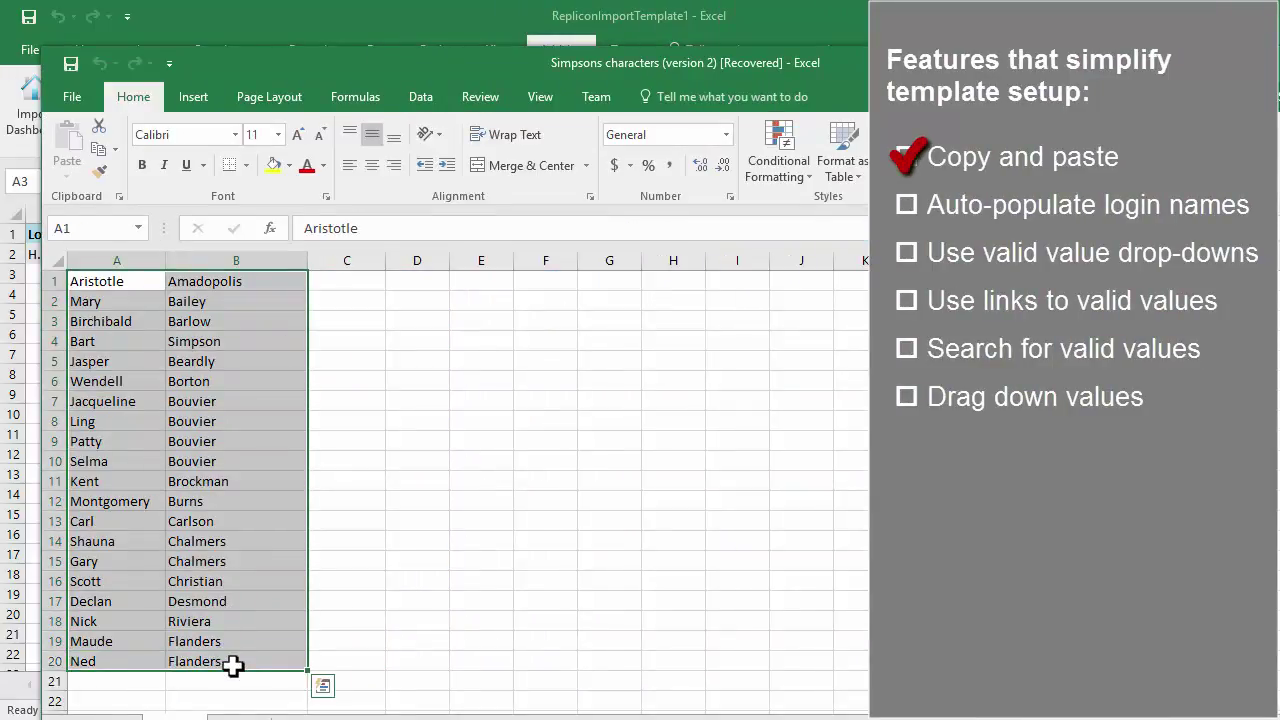
key("ctrl+c")
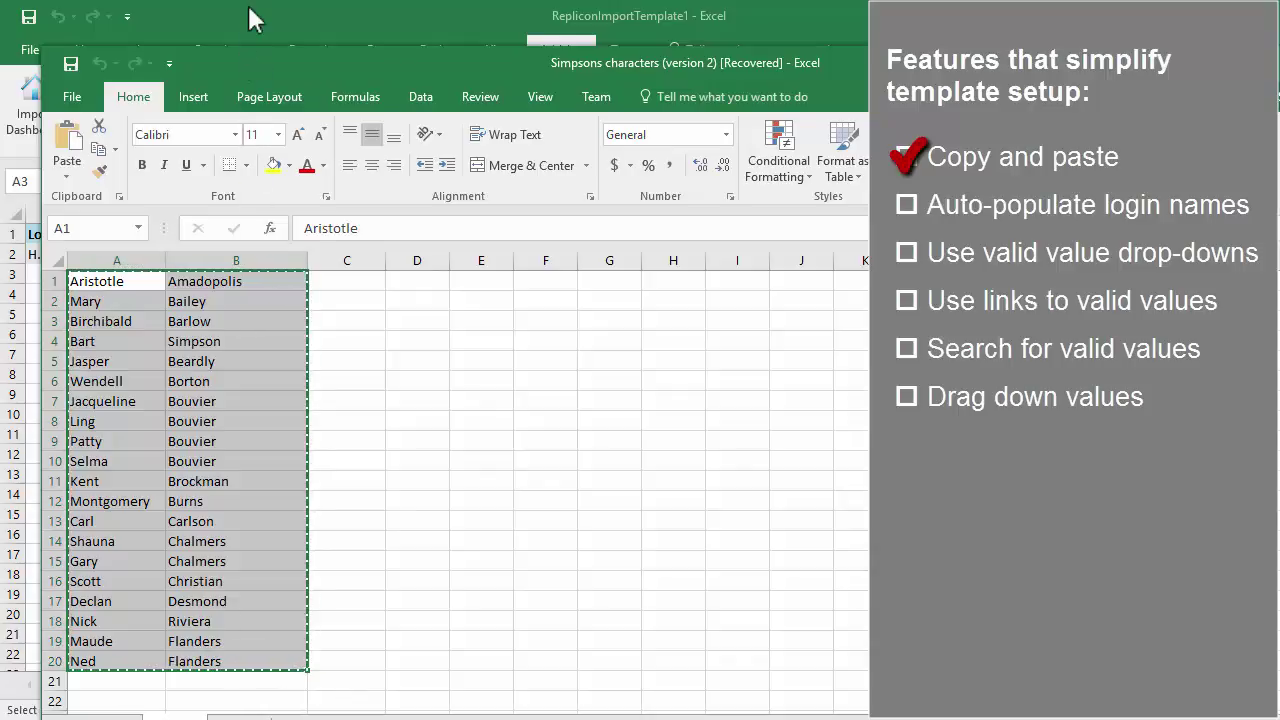
left_click(249, 7)
left_click(133, 275)
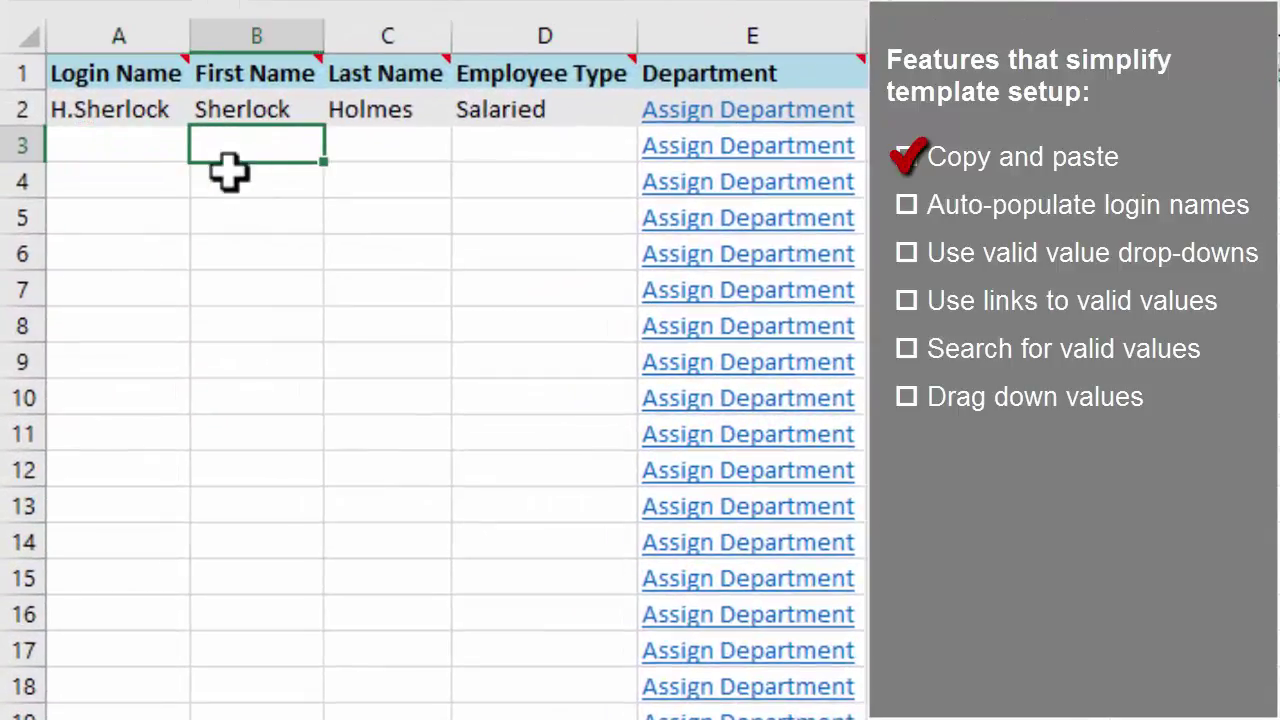
key("ctrl+v")
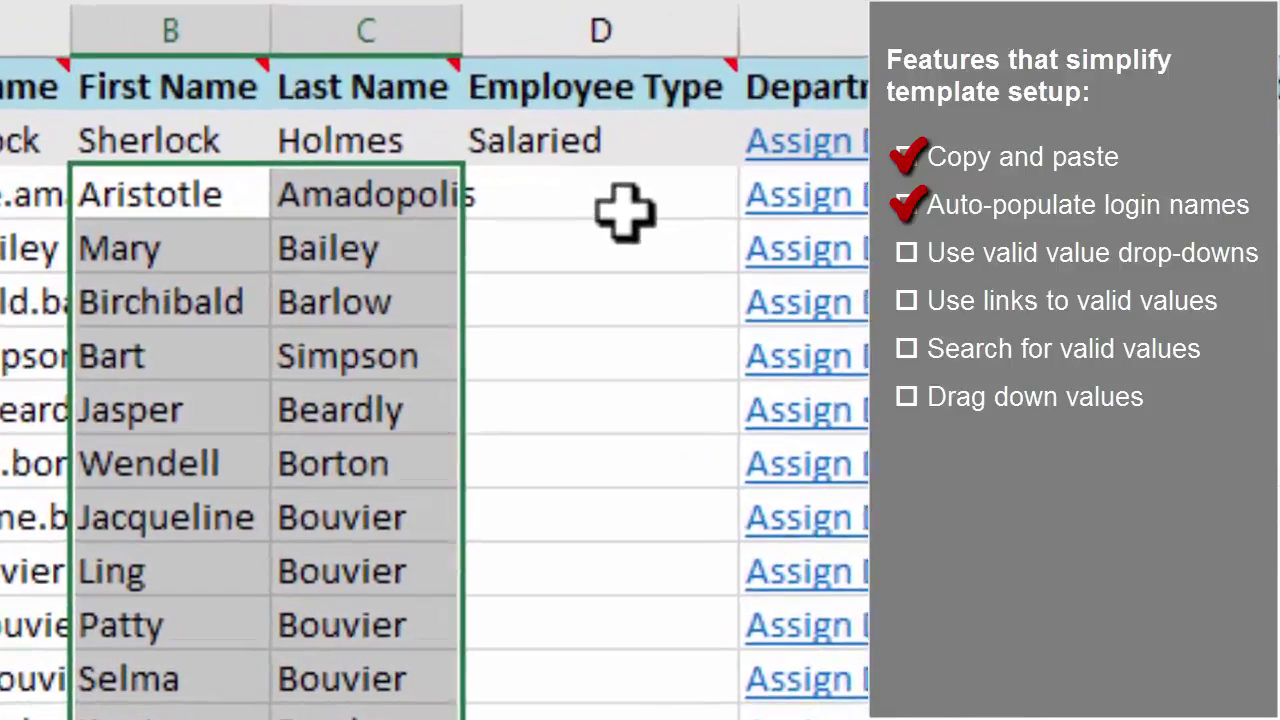
Step: Set Aristotle's Employee Type to Full-time Salaried and fill it down to Ned's row
left_click(563, 155)
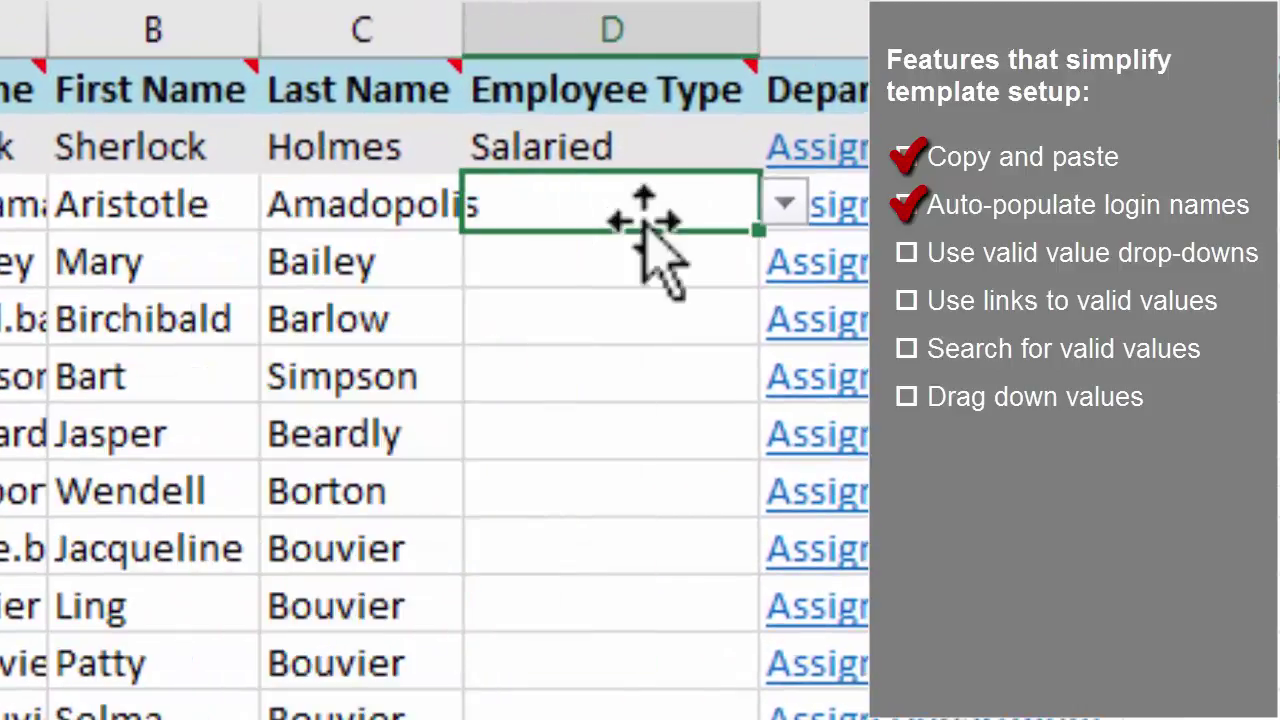
left_click(780, 215)
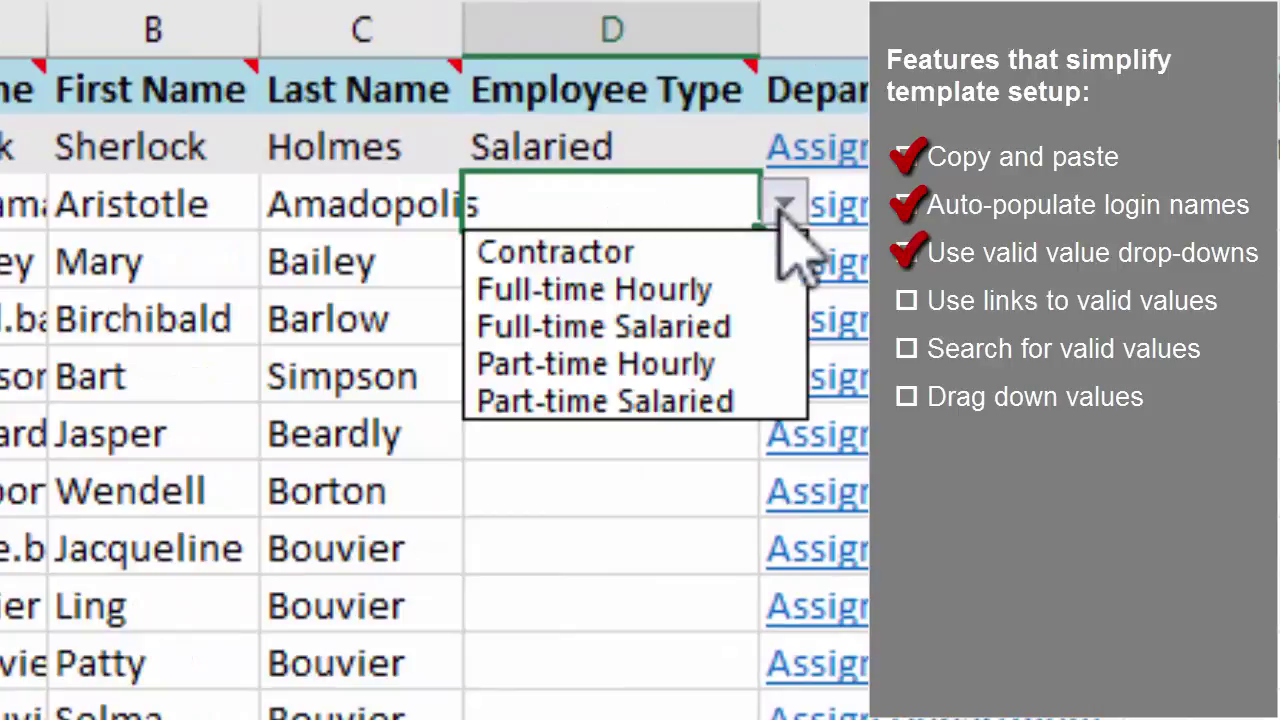
left_click(785, 345)
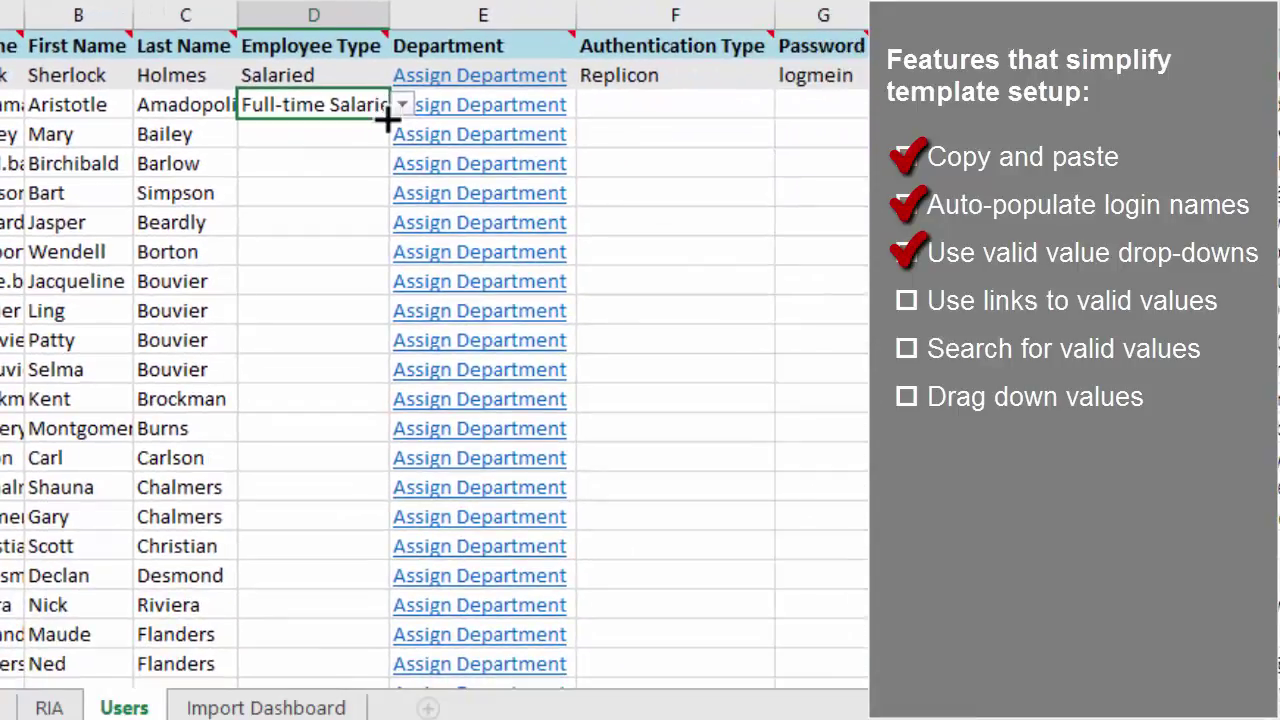
left_click_drag(758, 230, 755, 611)
left_click_drag(386, 316, 390, 664)
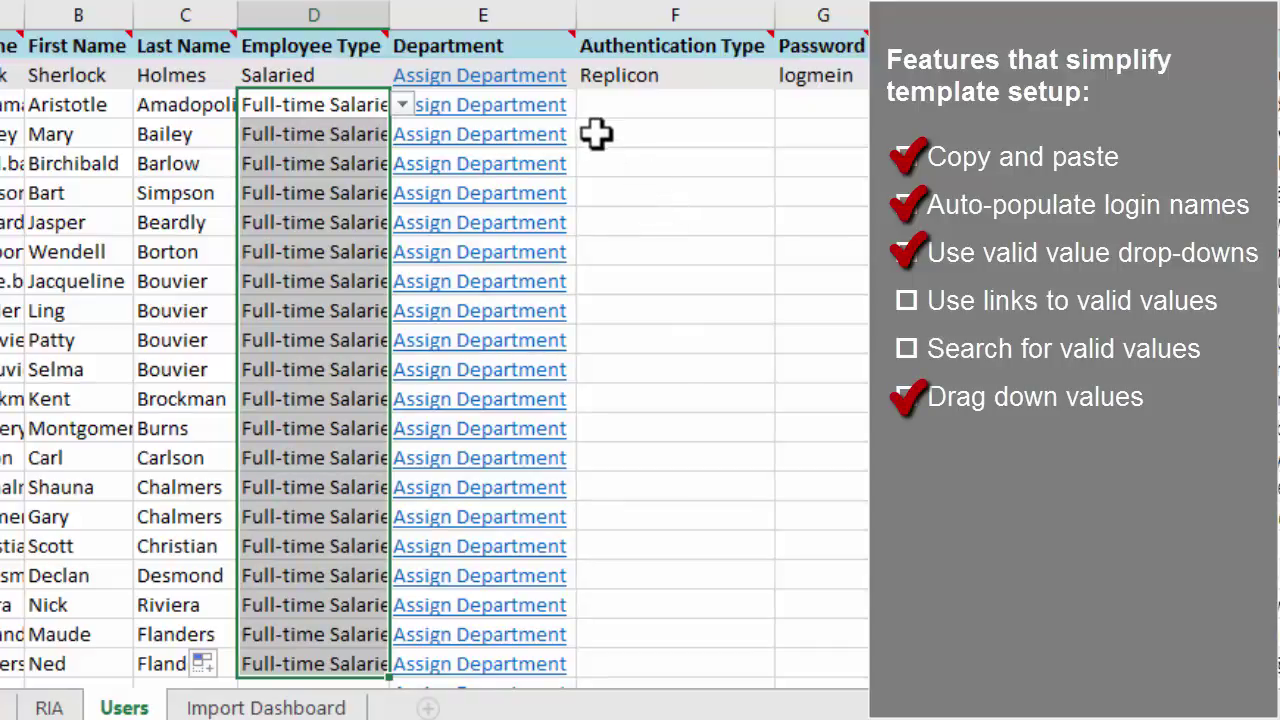
left_click(512, 106)
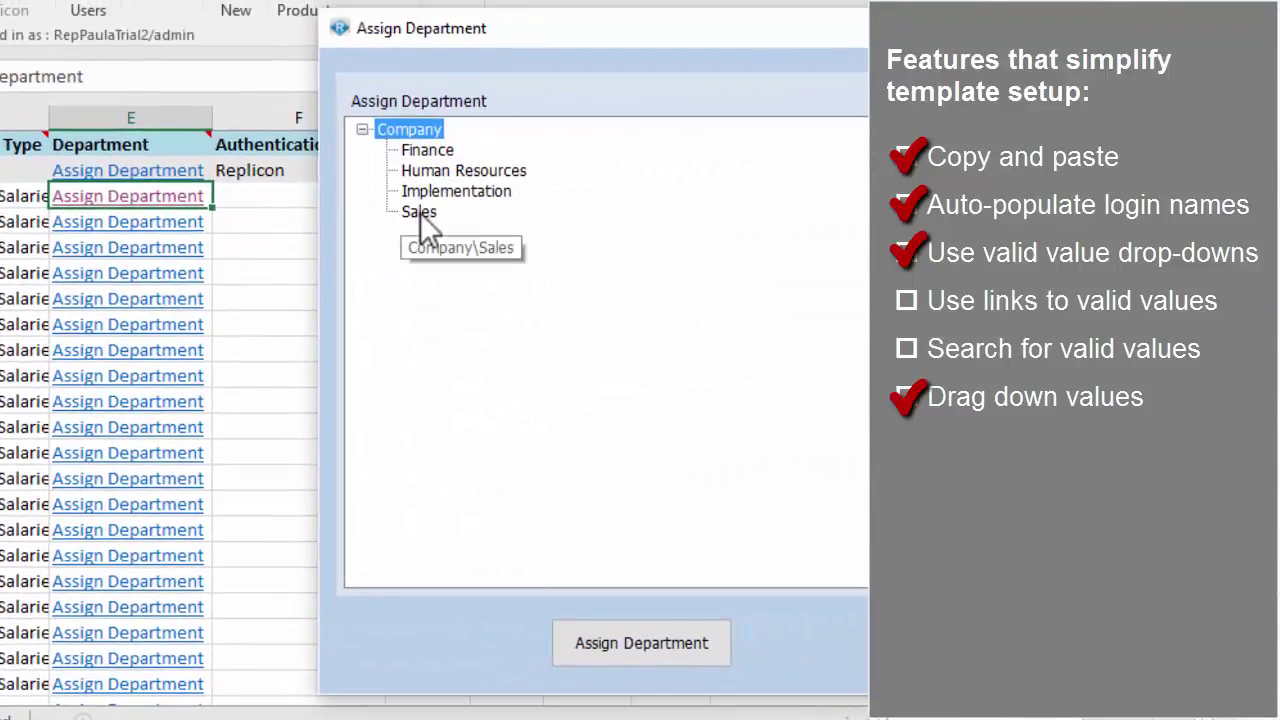
Step: Assign Aristotle to Company|Sales and fill that department down seven more rows
left_click(420, 213)
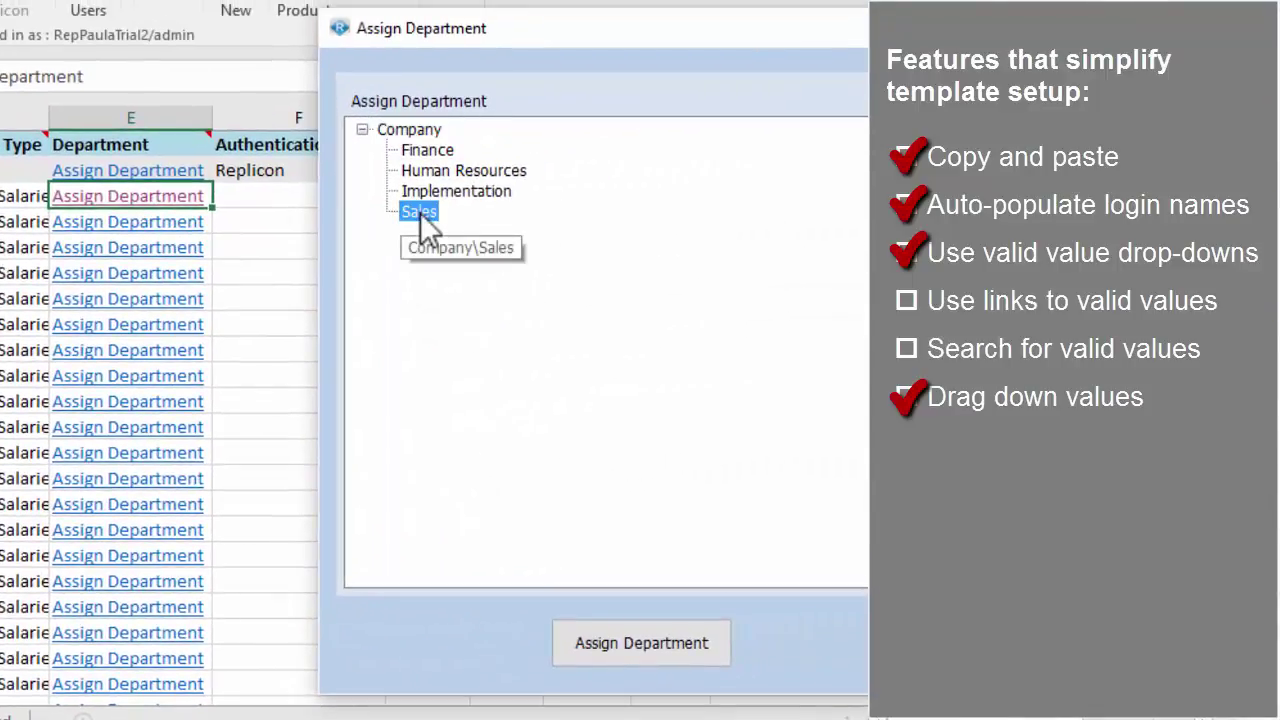
left_click(678, 638)
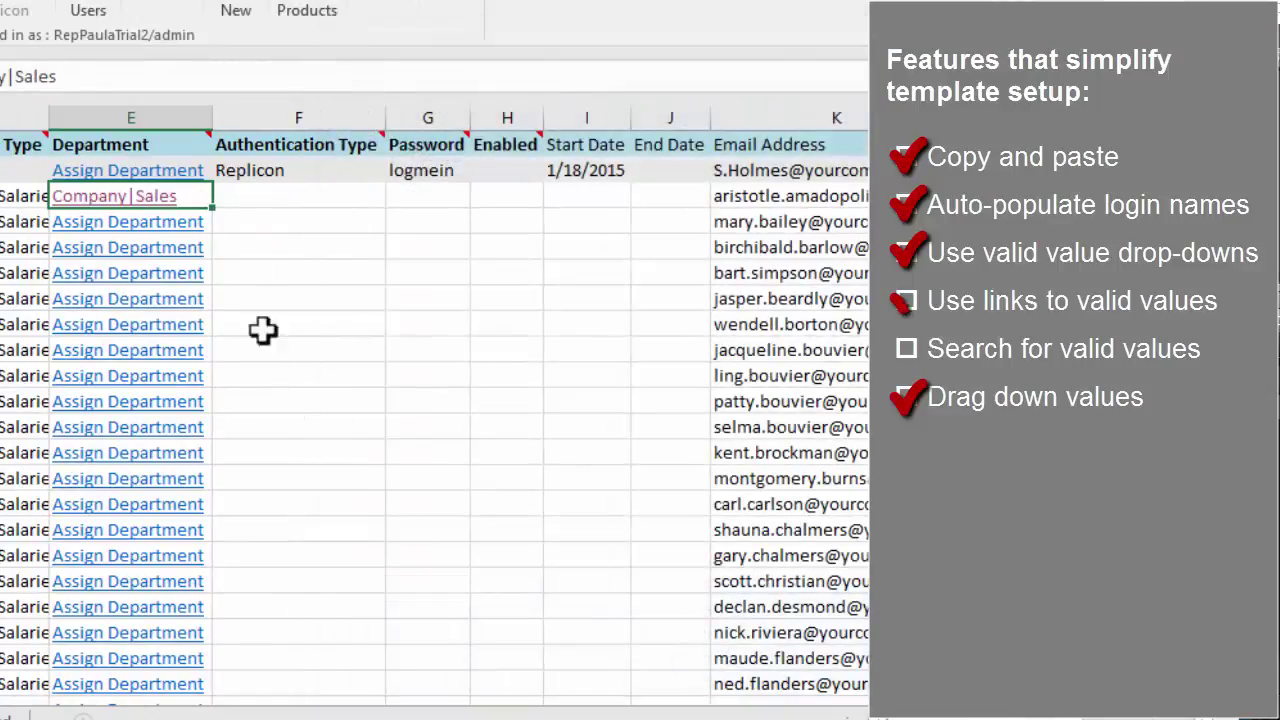
left_click_drag(212, 212, 220, 393)
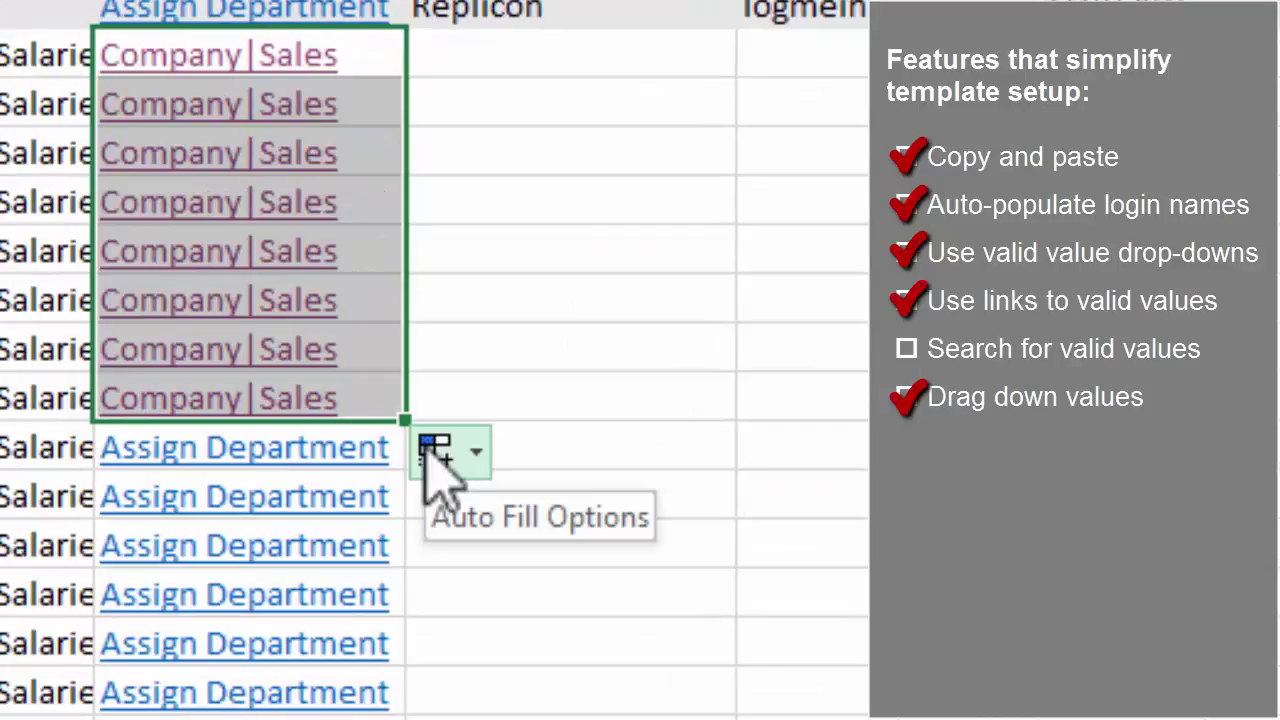
Step: Enter 'Company | Finance' for Patty and fill it down to Ned's row
left_click(403, 448)
key("BackSpace")
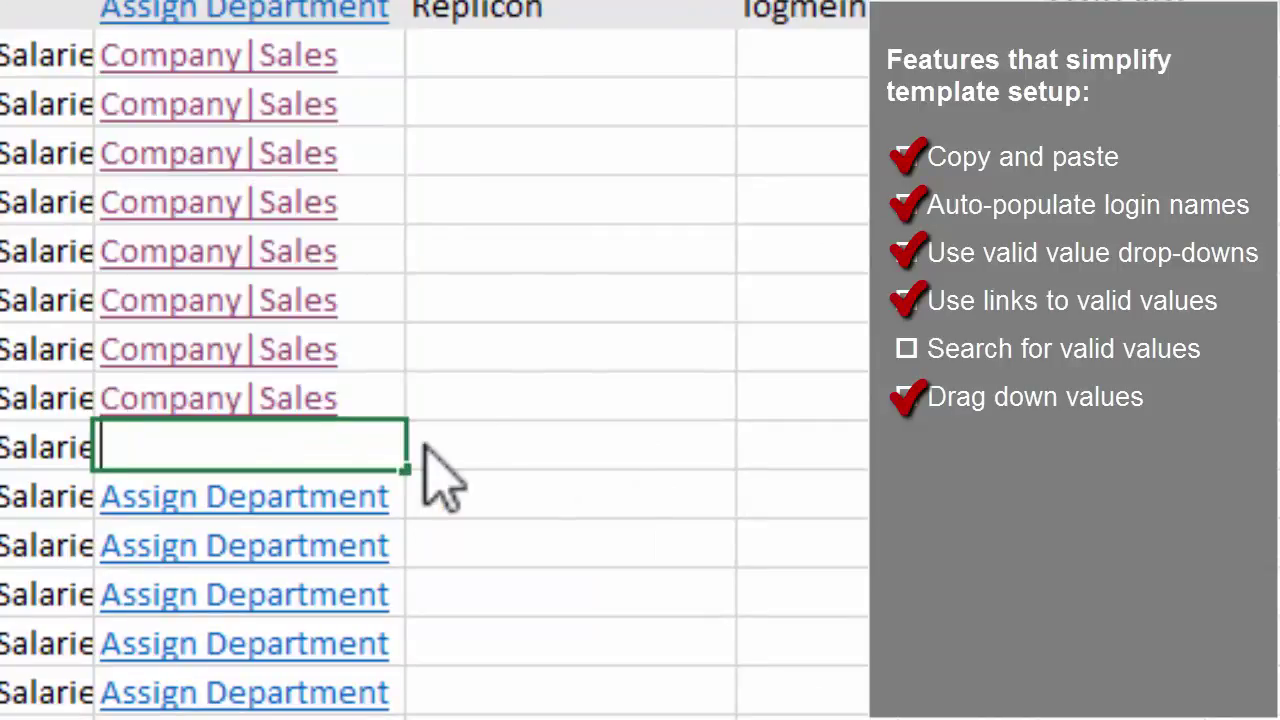
type("Company")
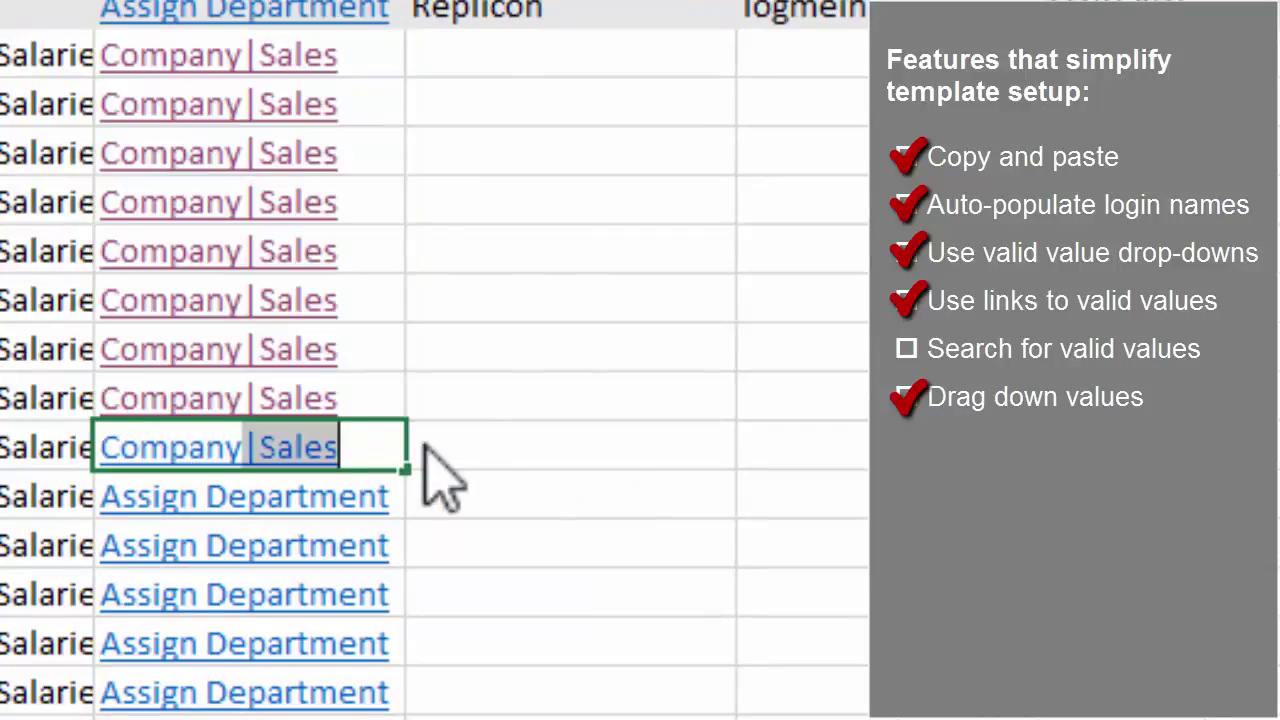
type(" | Finance")
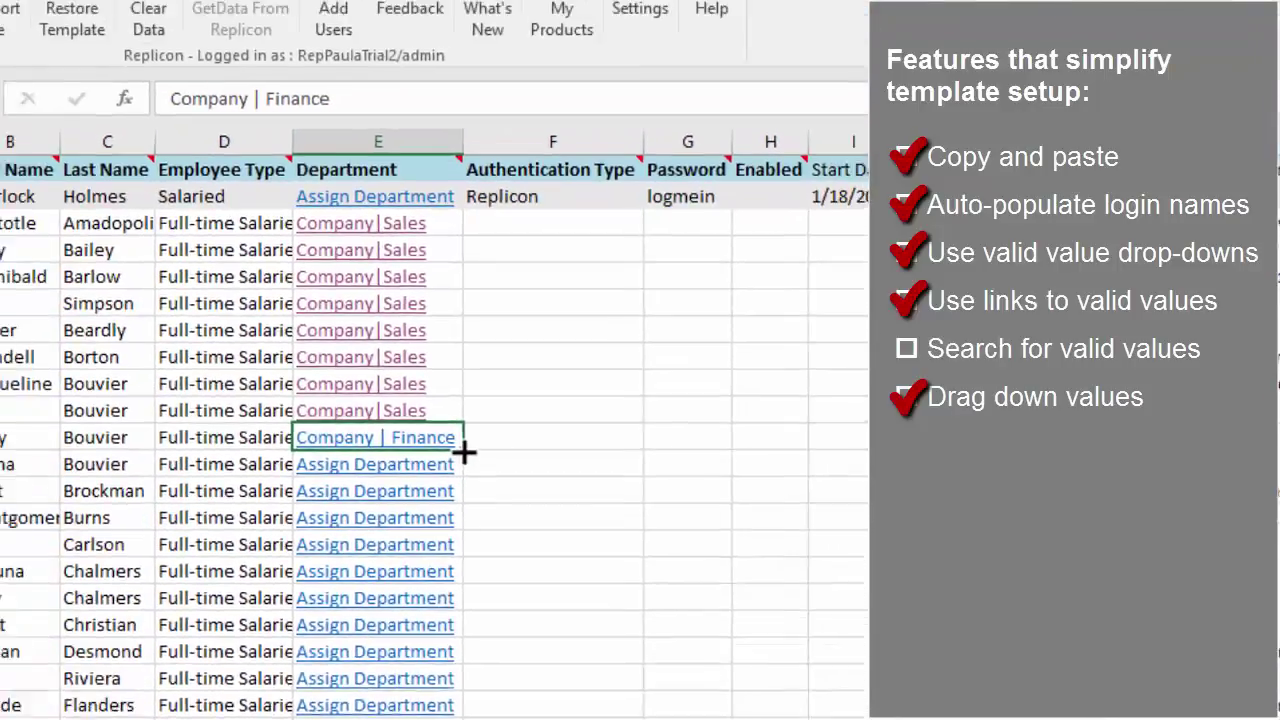
left_click_drag(465, 452, 478, 719)
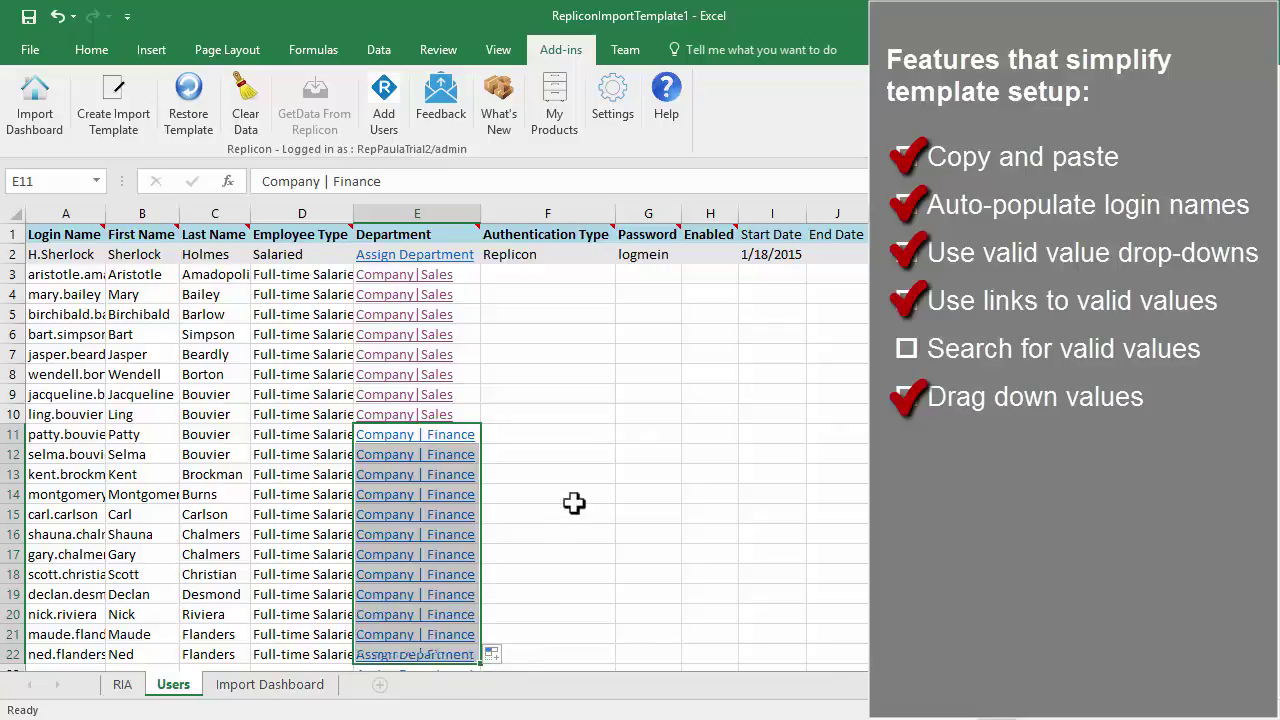
Step: Give row 3 Replicon authentication, a password and Enabled Yes, then copy them to every employee
left_click(567, 278)
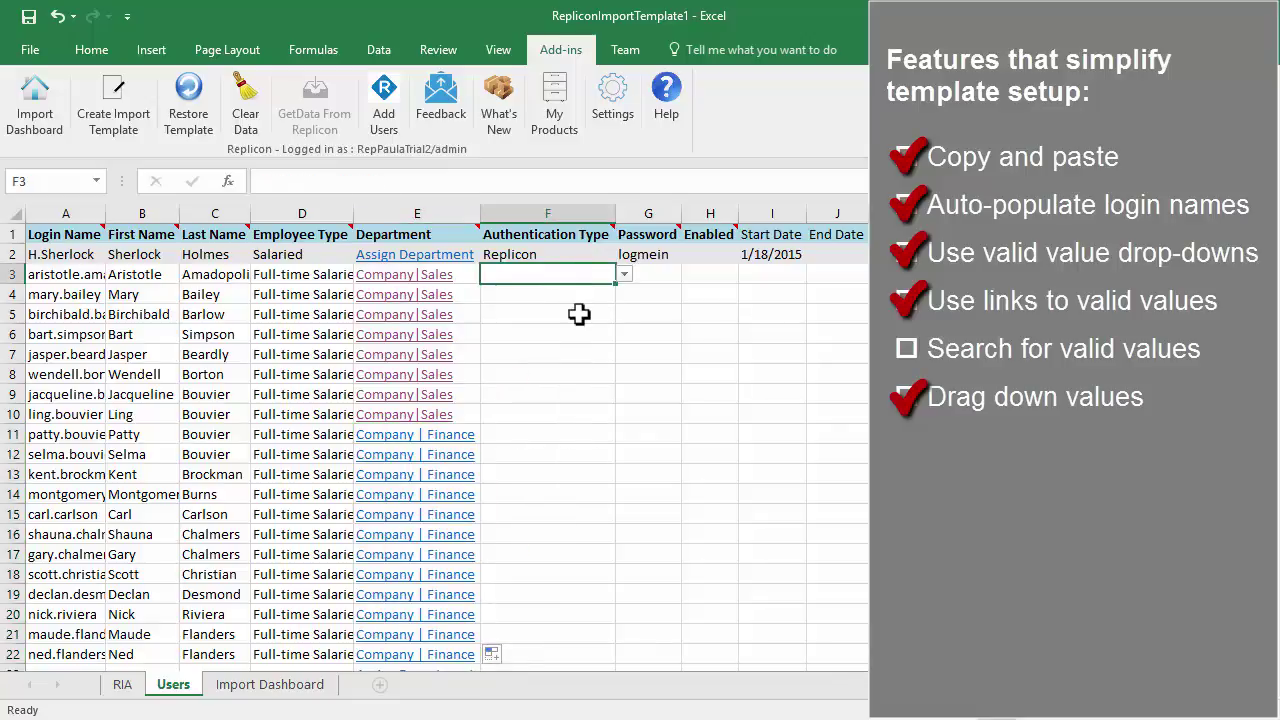
type("Replicon")
key("Tab")
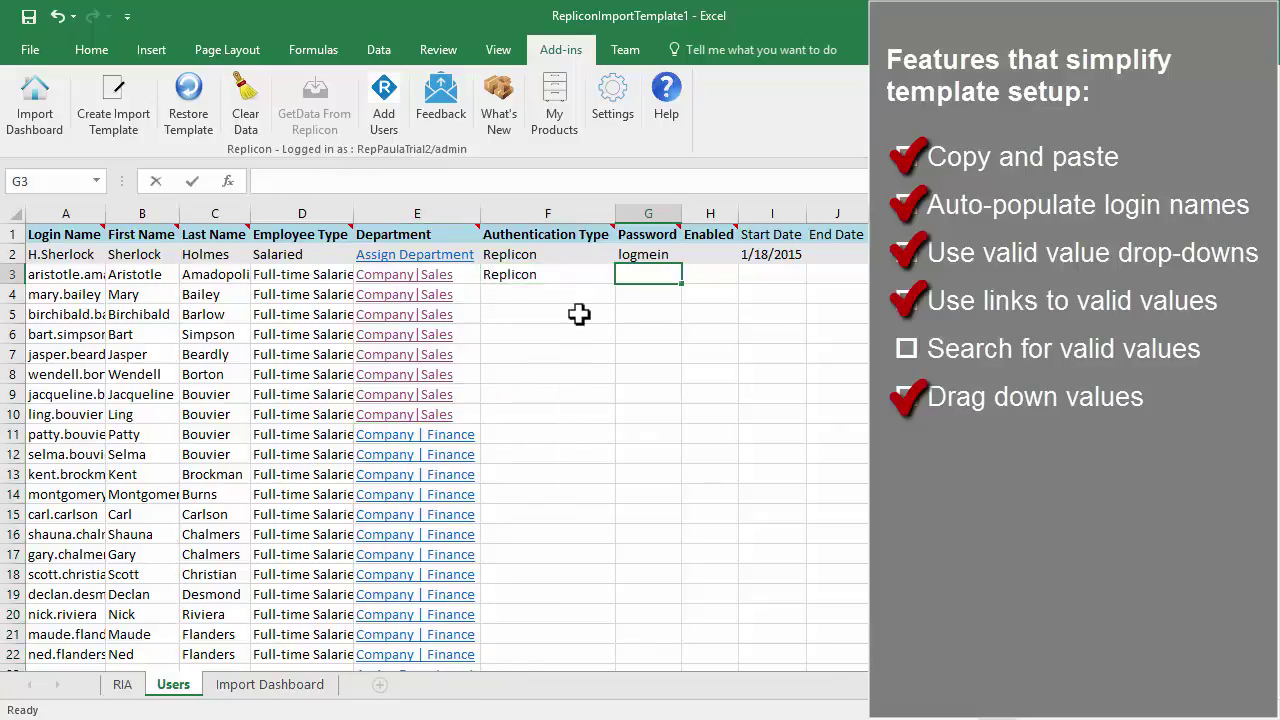
key("Tab")
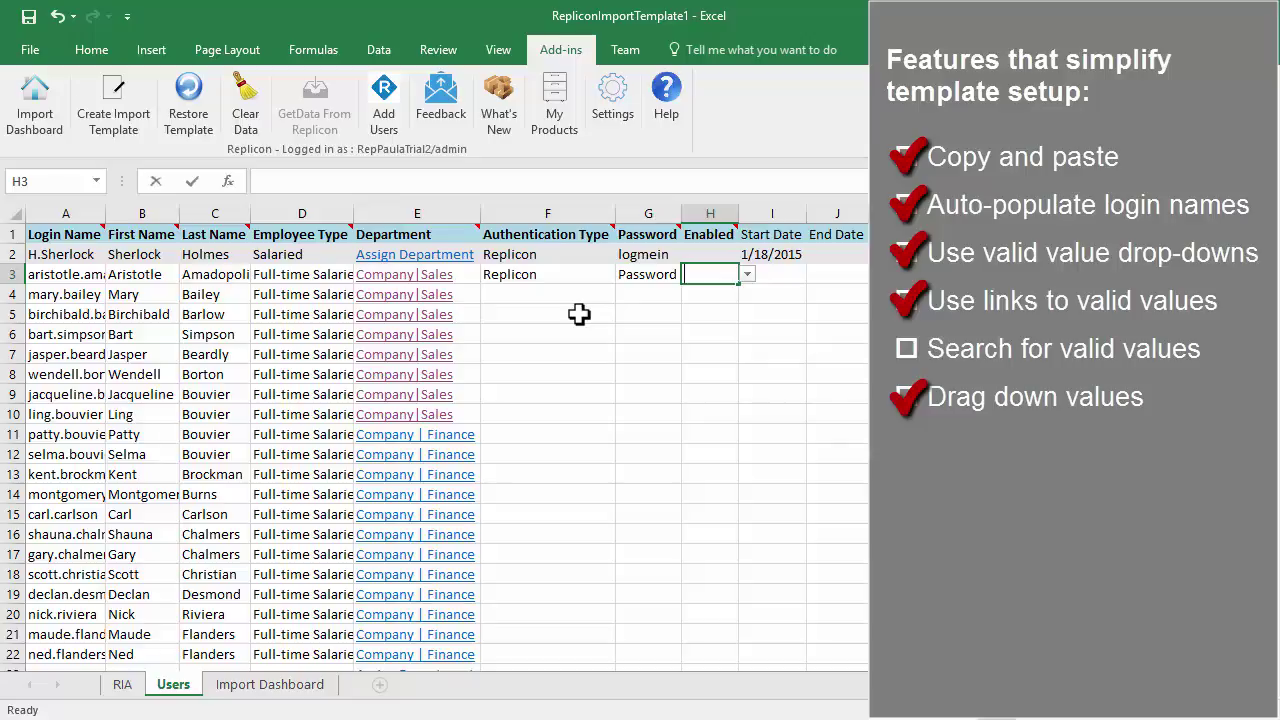
left_click(579, 314)
left_click_drag(556, 276, 727, 668)
left_click(786, 282)
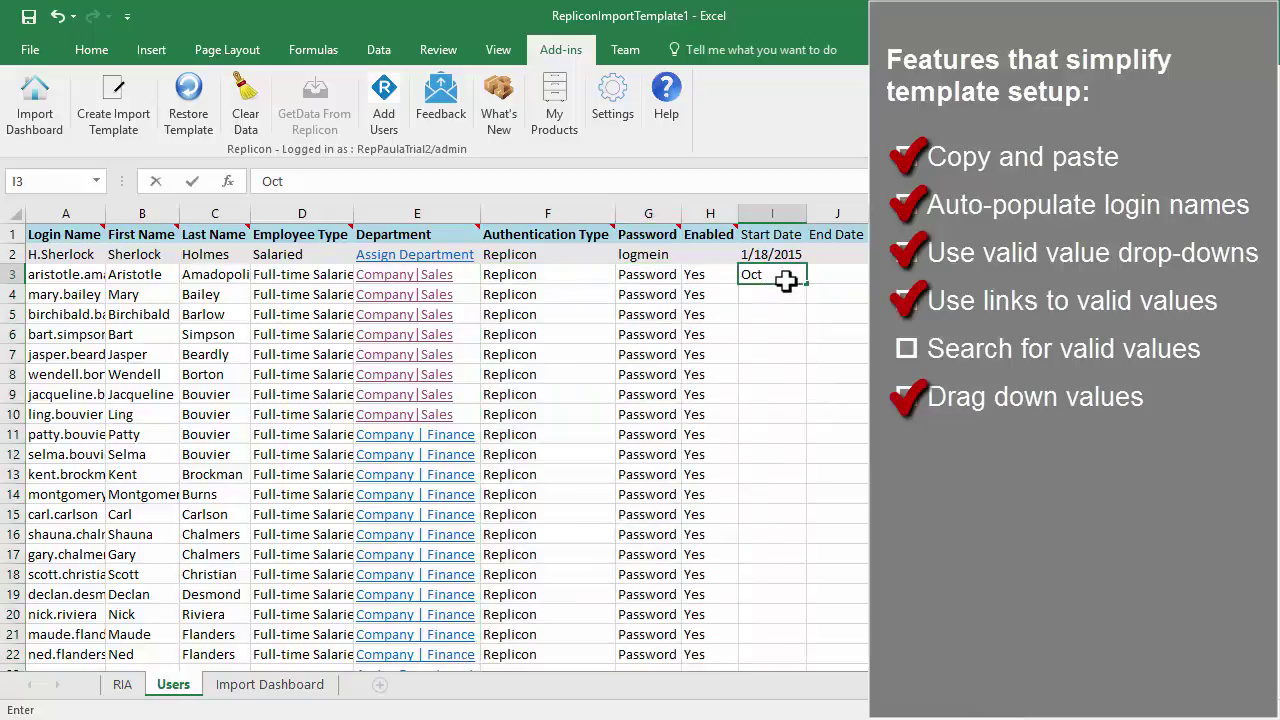
Step: Enter start date Oct 1, 2016 in I3 and copy the same date down to row 22
type("Oct 1, 2016")
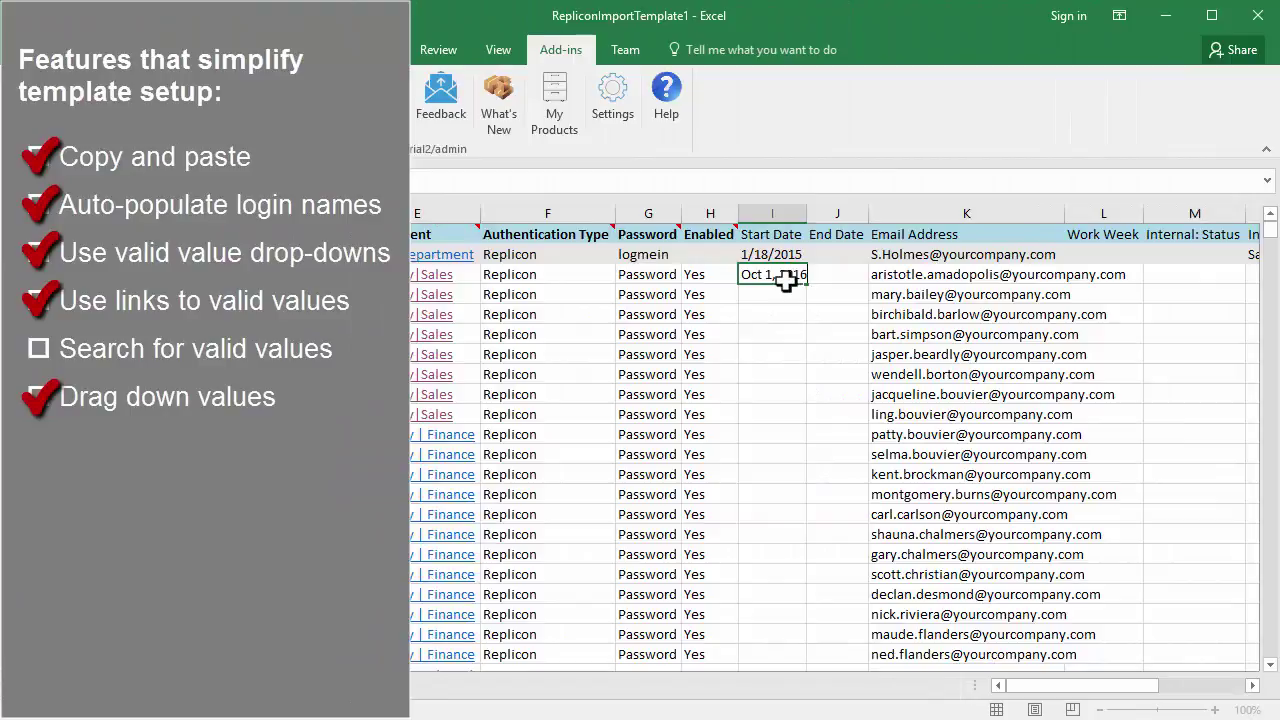
key("Return")
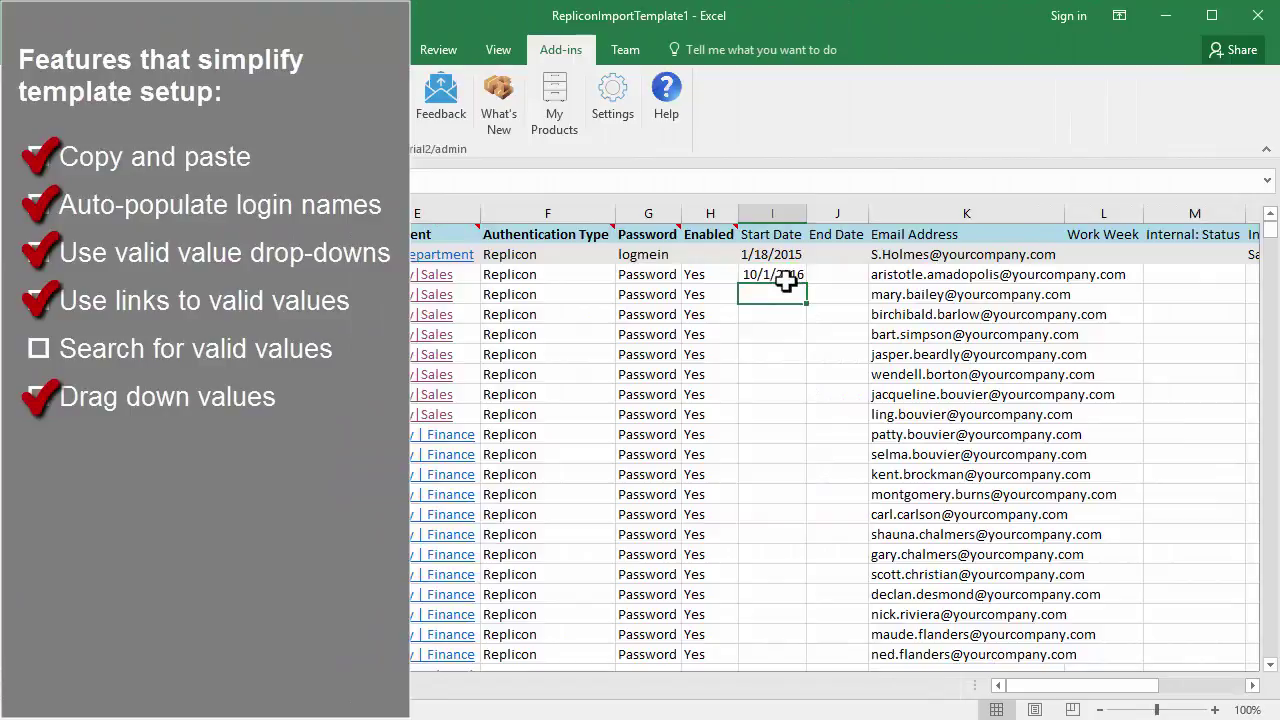
left_click(795, 280)
left_click_drag(807, 290, 811, 663)
left_click(826, 652)
left_click(852, 678)
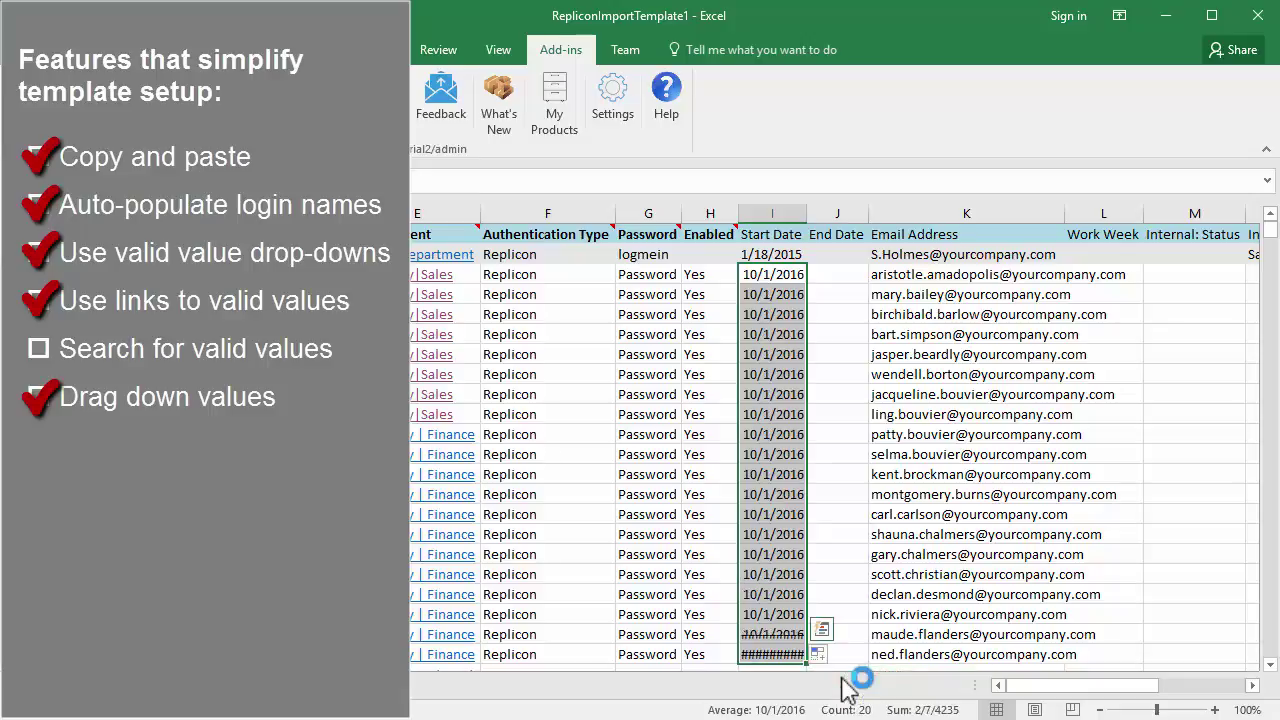
left_click(1110, 273)
Step: Pick Monday to Sunday as L3's Work Week and fill it down to row 22
double_click(1110, 273)
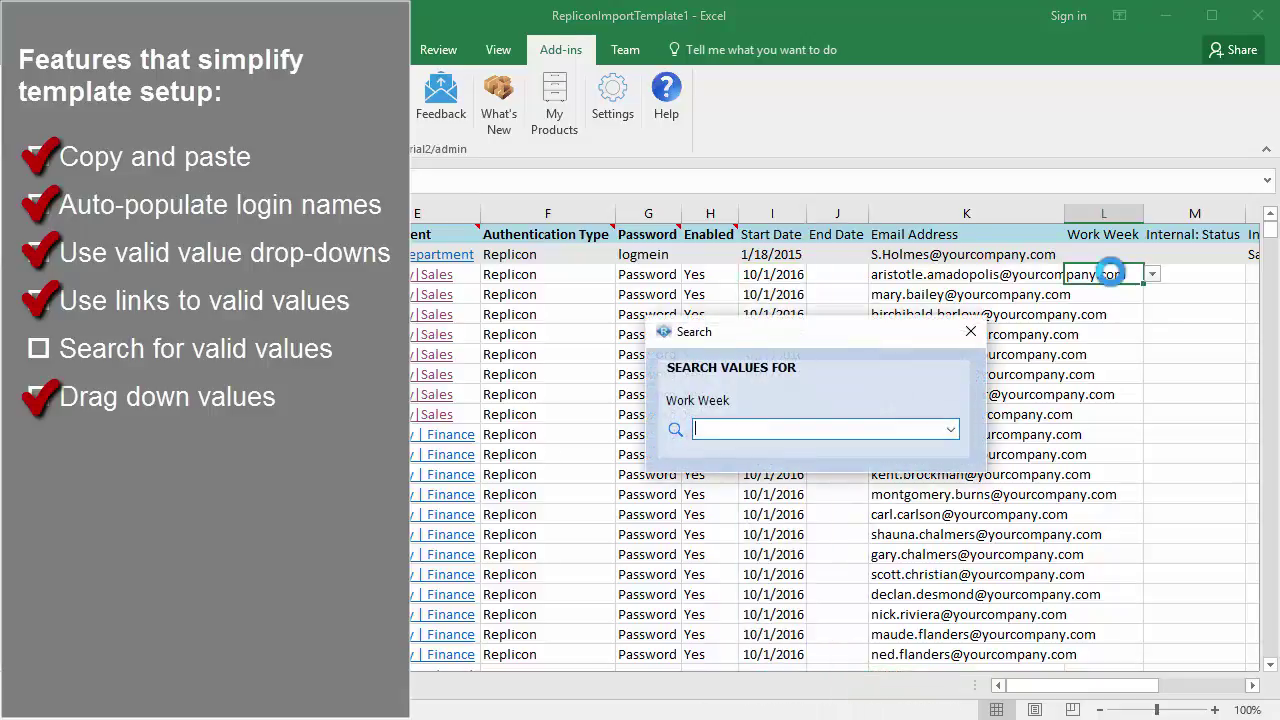
type("Monday to Sunday")
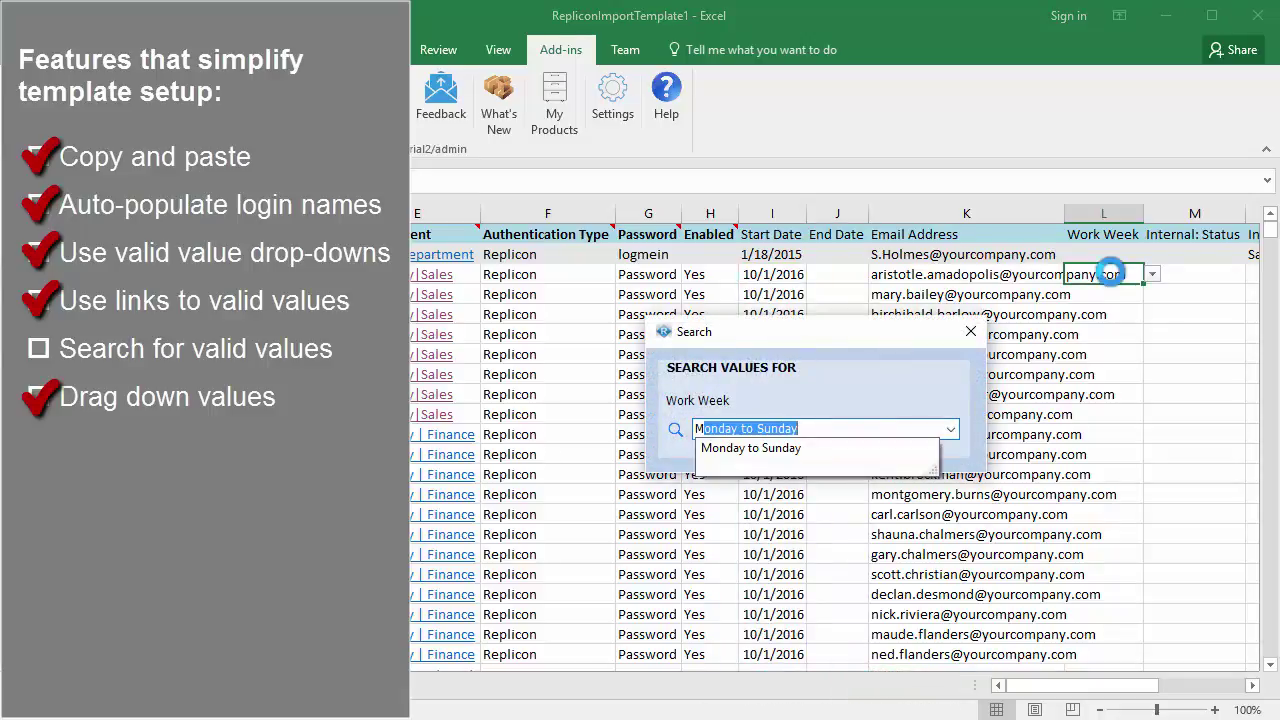
left_click(895, 448)
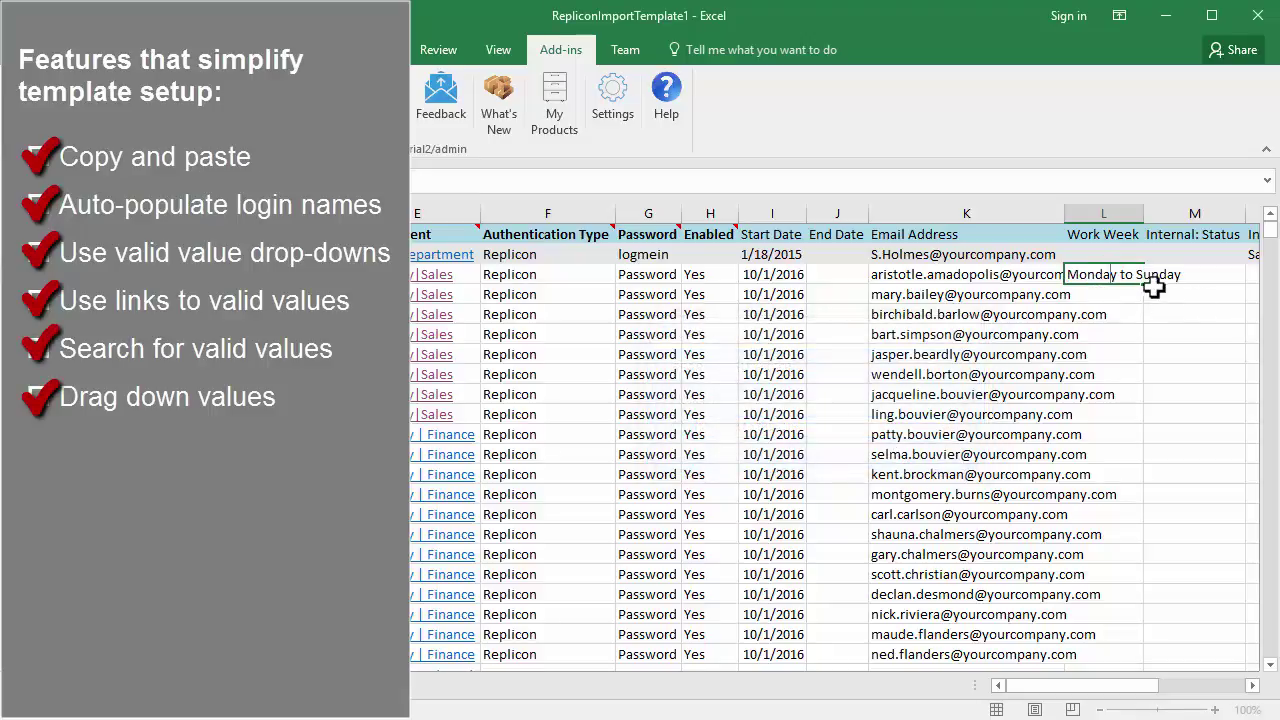
left_click_drag(1147, 286, 1186, 669)
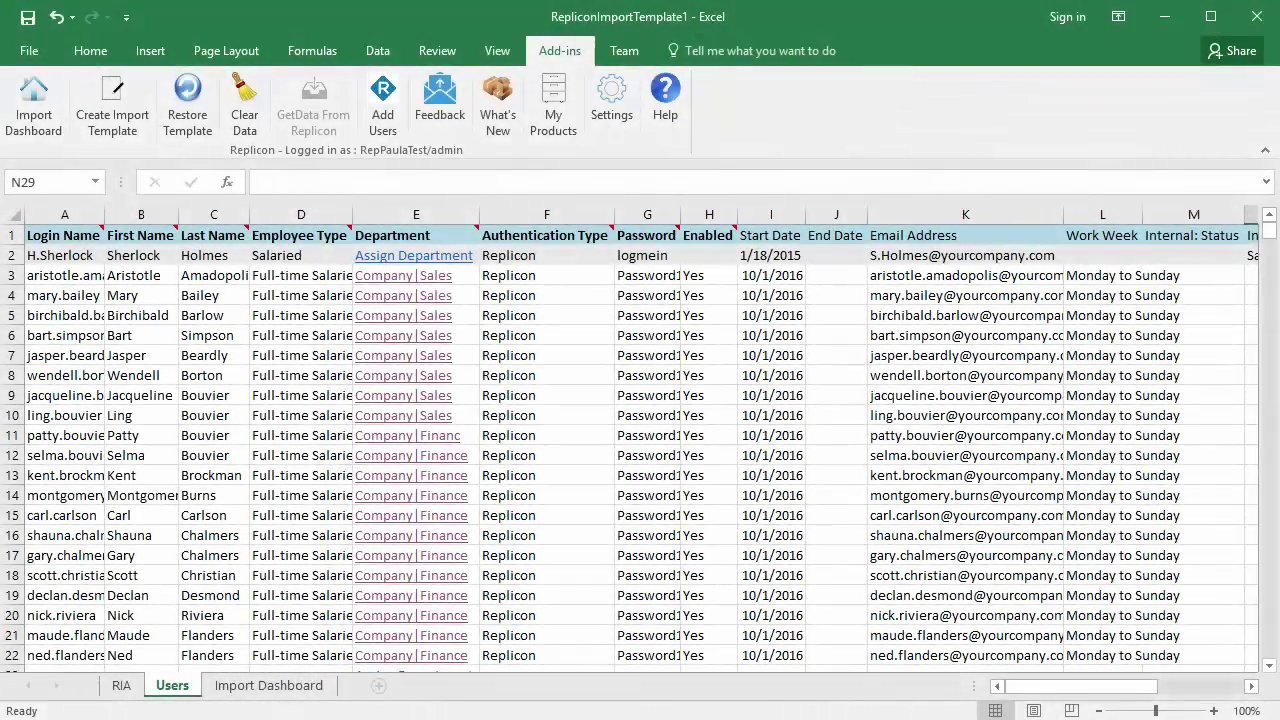
Step: Run Add Users to import the rows into Replicon and review the import summary
left_click(398, 125)
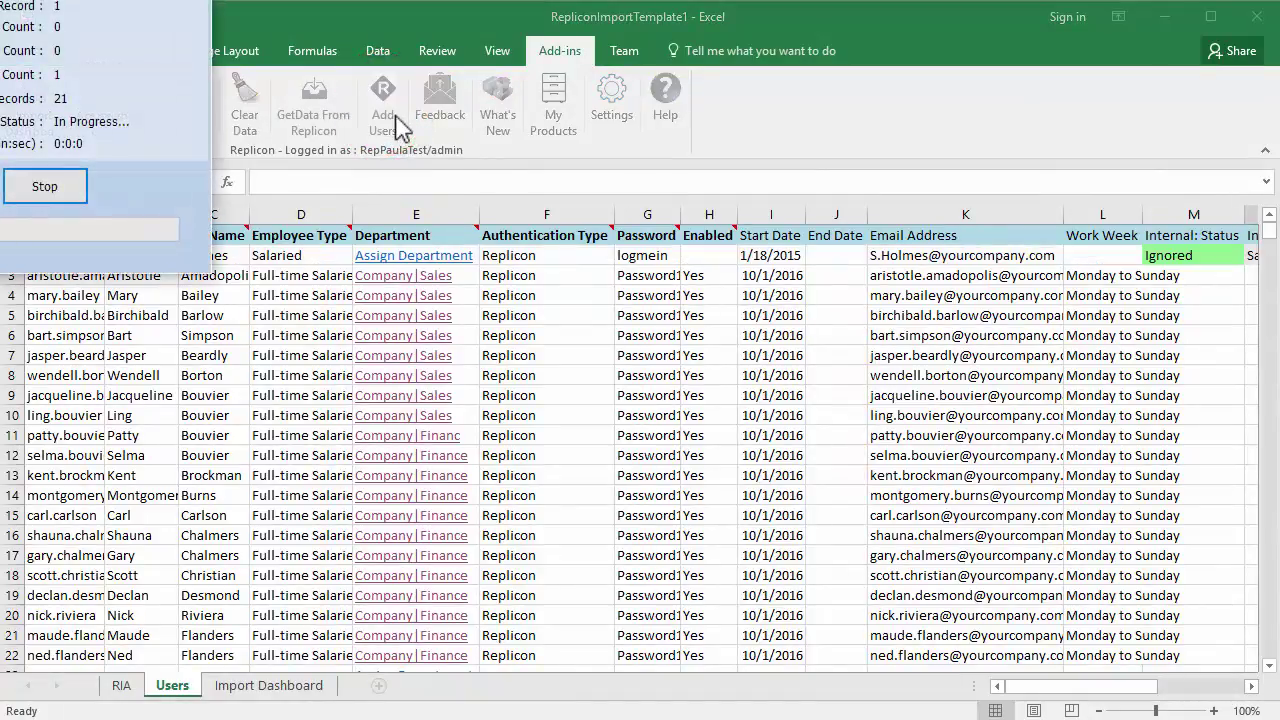
left_click_drag(29, 0, 163, 22)
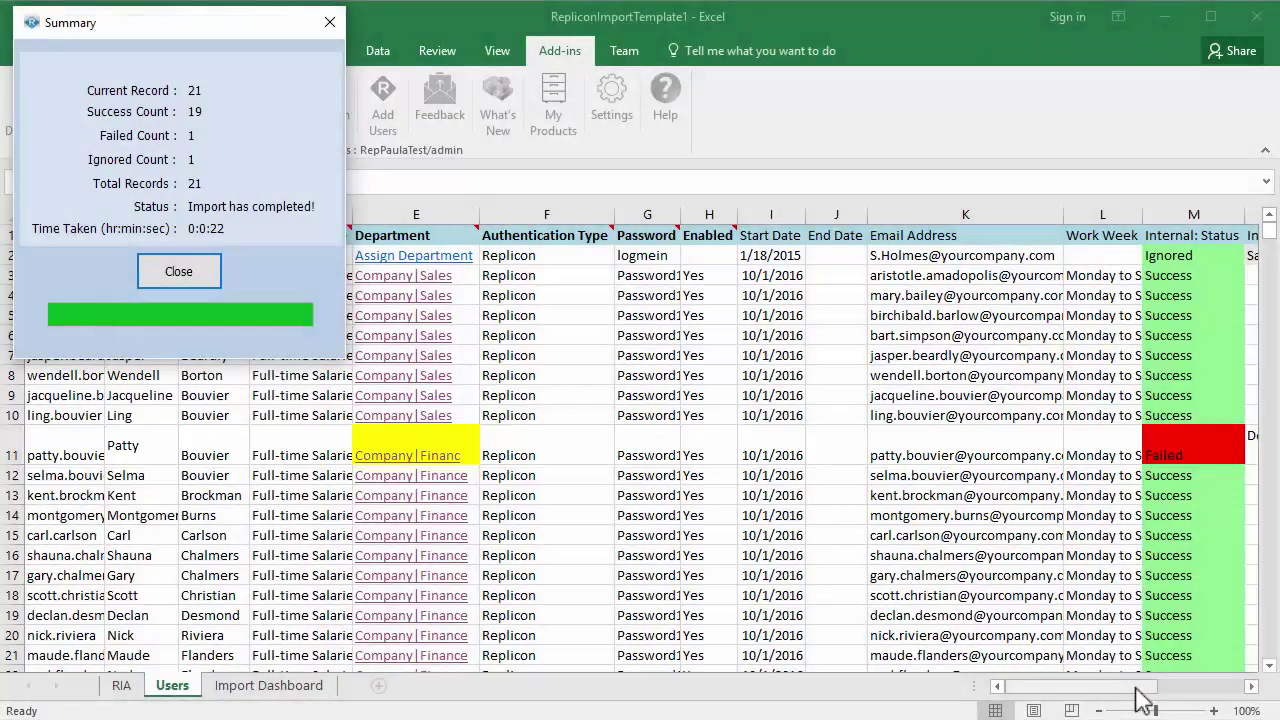
key("Escape")
mouse_move(1142, 700)
left_mouse_down()
mouse_move(1210, 700)
mouse_move(1125, 701)
left_mouse_up()
Step: Correct E11's department to Company|Finance and re-import so every row succeeds
double_click(466, 291)
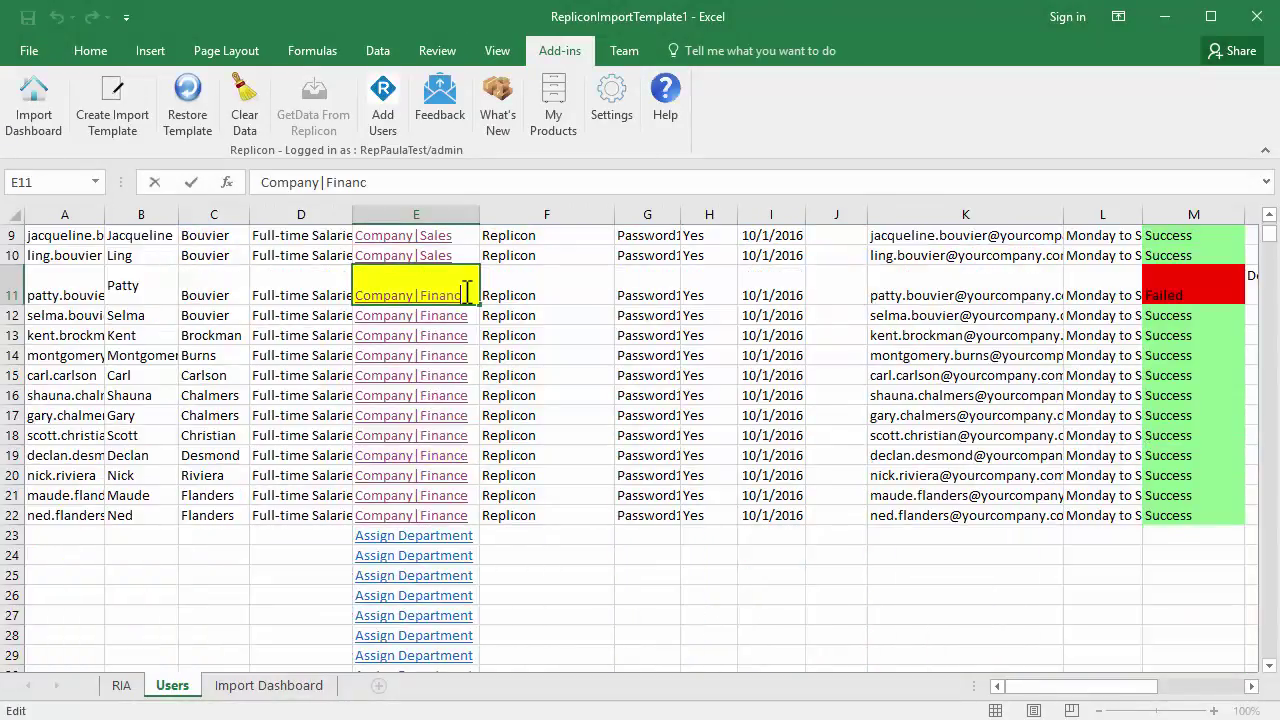
type("e")
key("Tab")
left_click(397, 130)
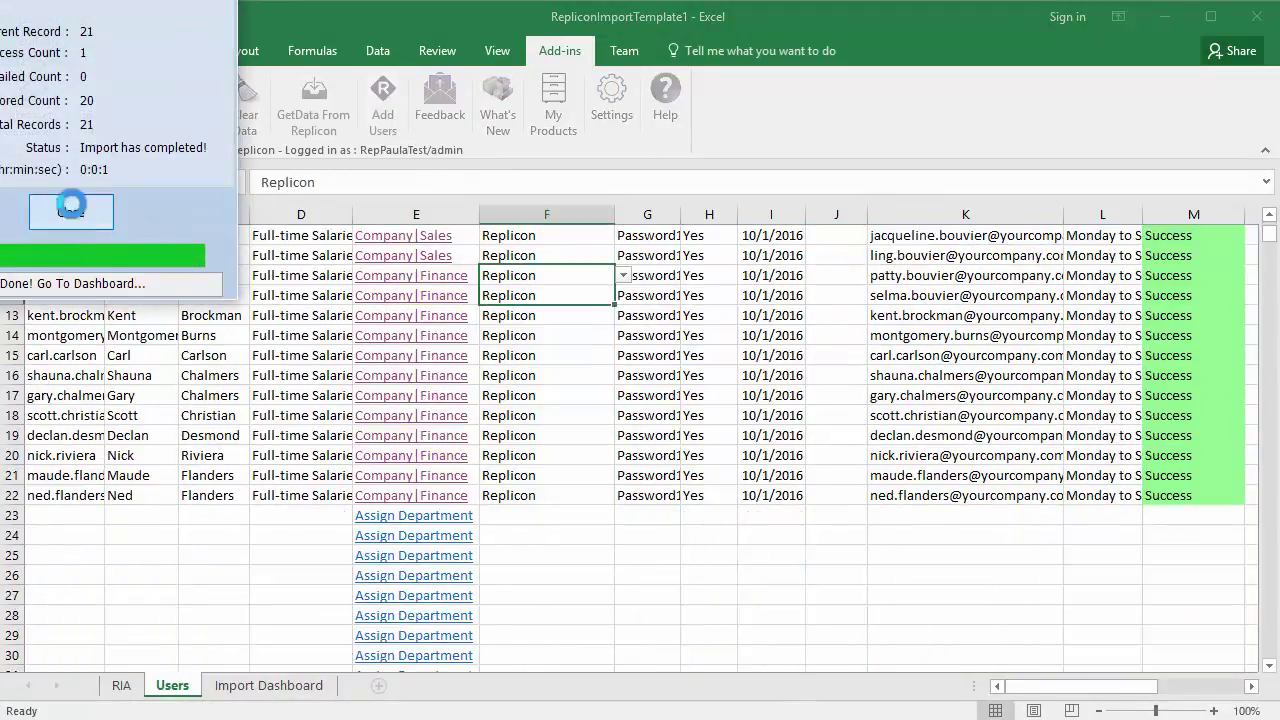
left_click(77, 206)
scroll(1217, 645, "up", 2)
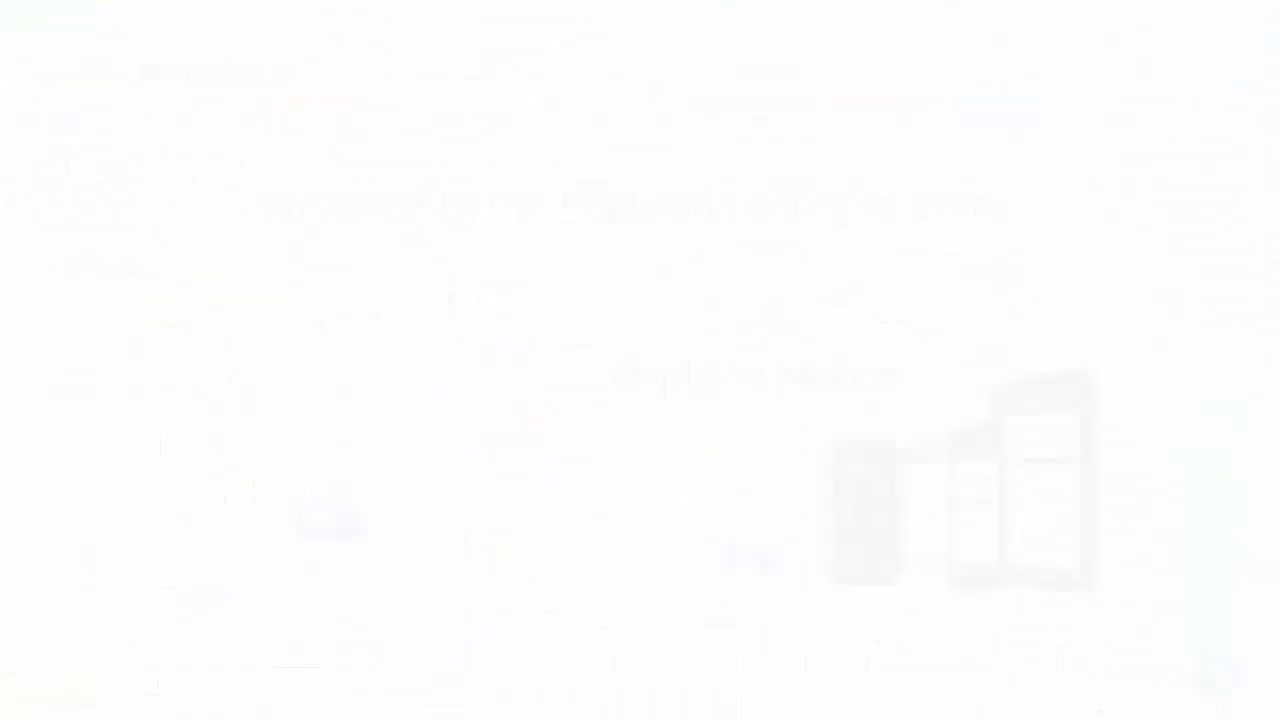
Step: Sign in to Replicon and scroll the Users list to see the imported enabled employees
left_click(348, 532)
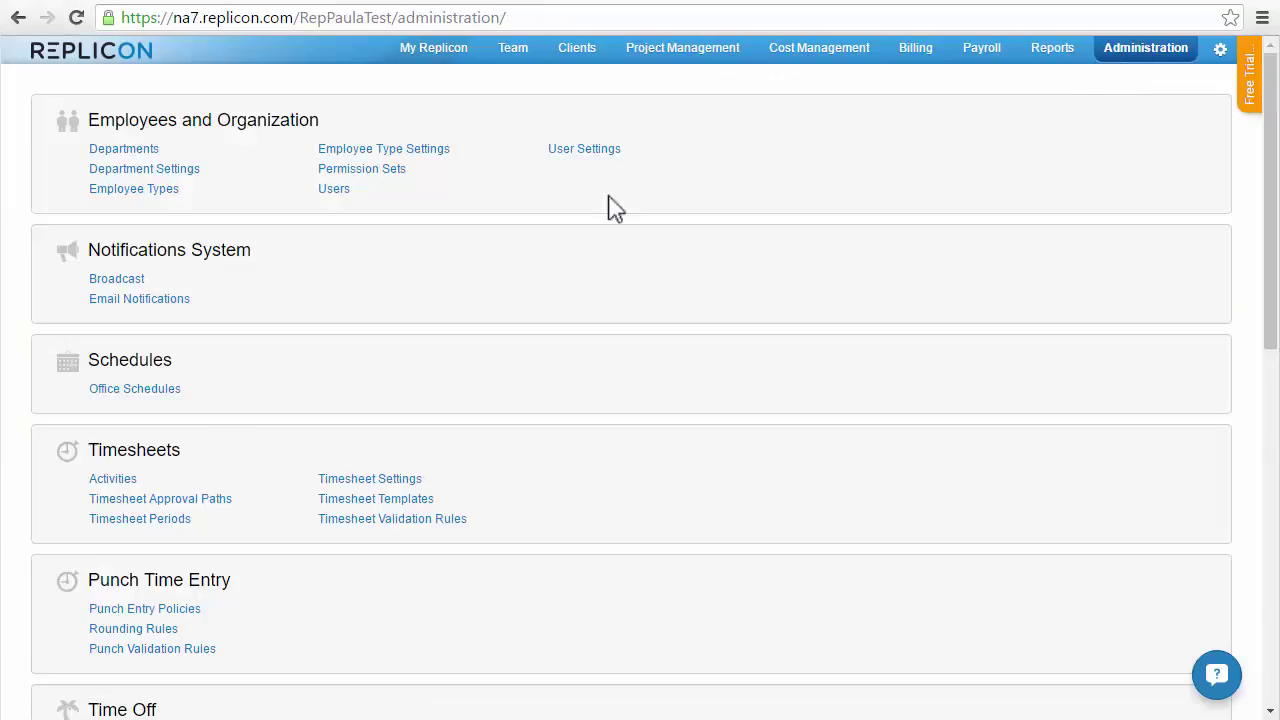
left_click(340, 190)
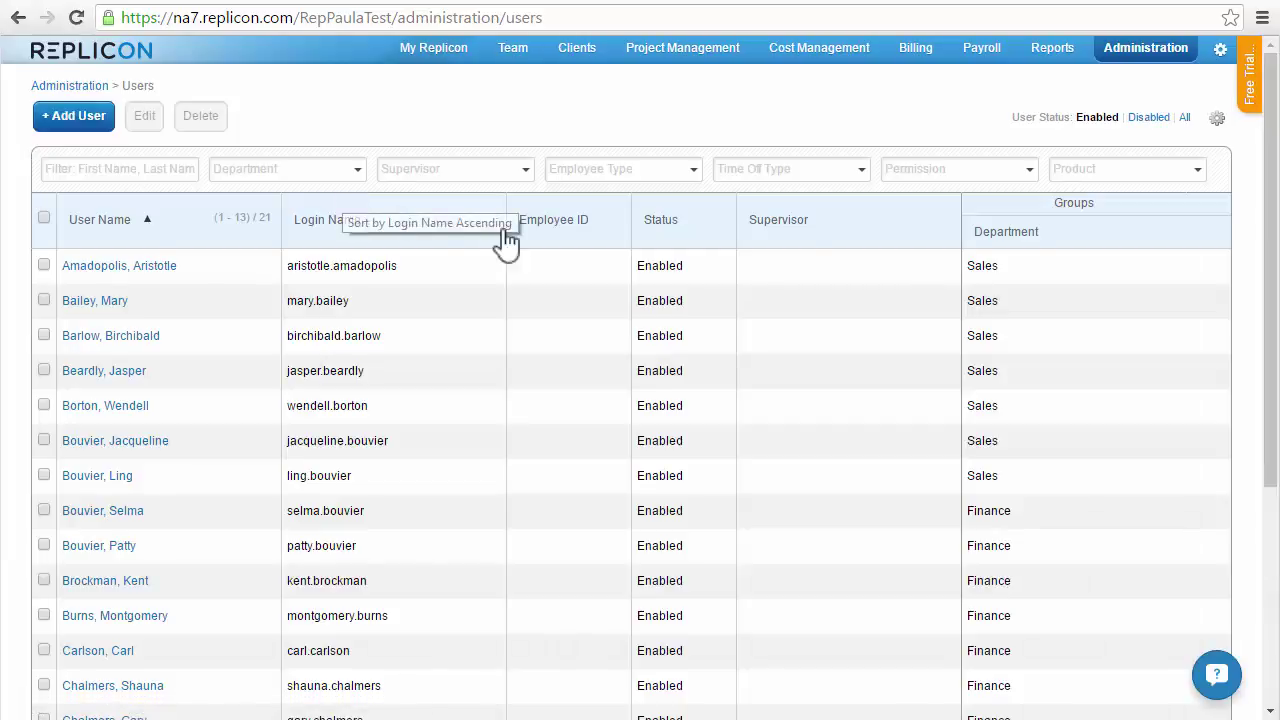
left_click_drag(1271, 200, 1271, 431)
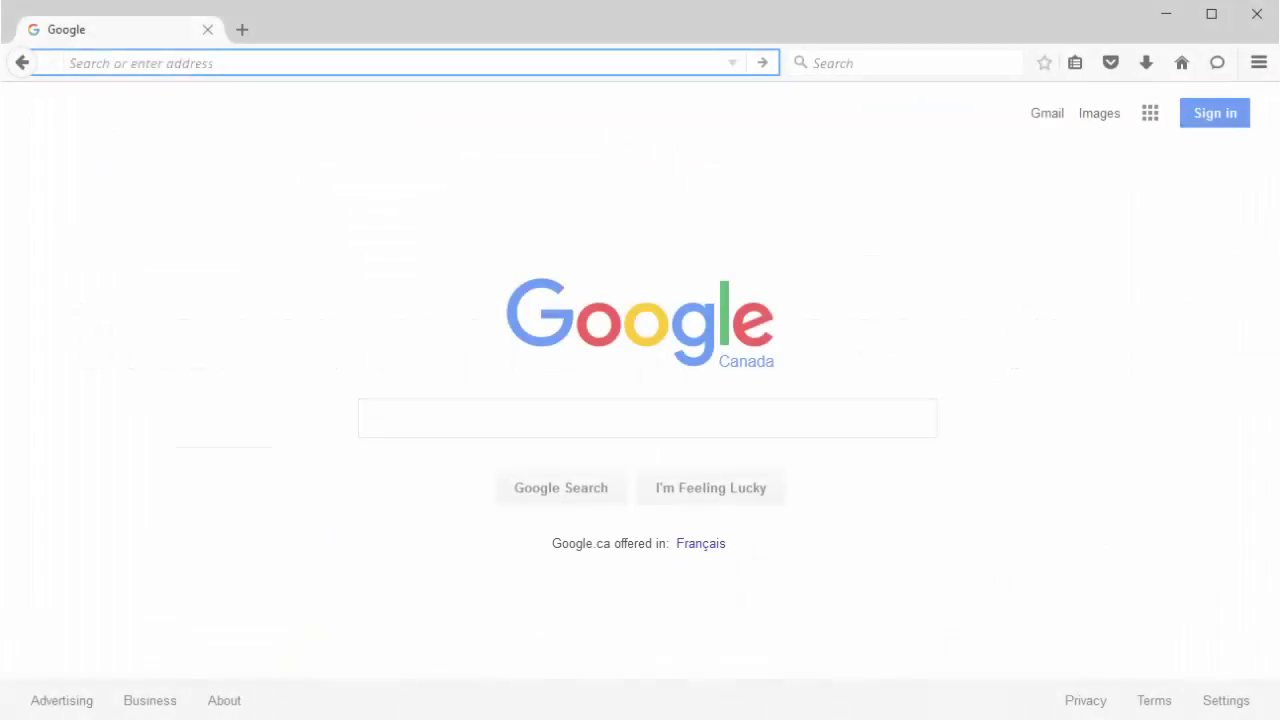
type("https")
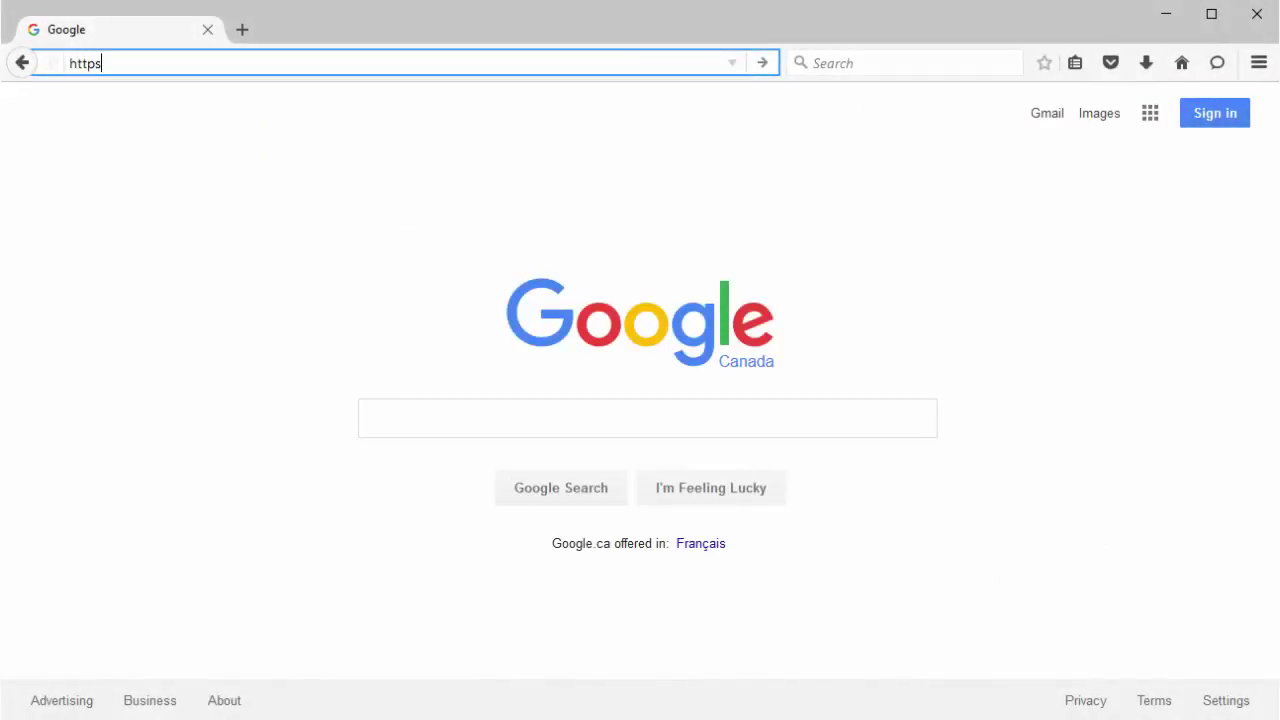
type("://ria.")
type("replicon.co")
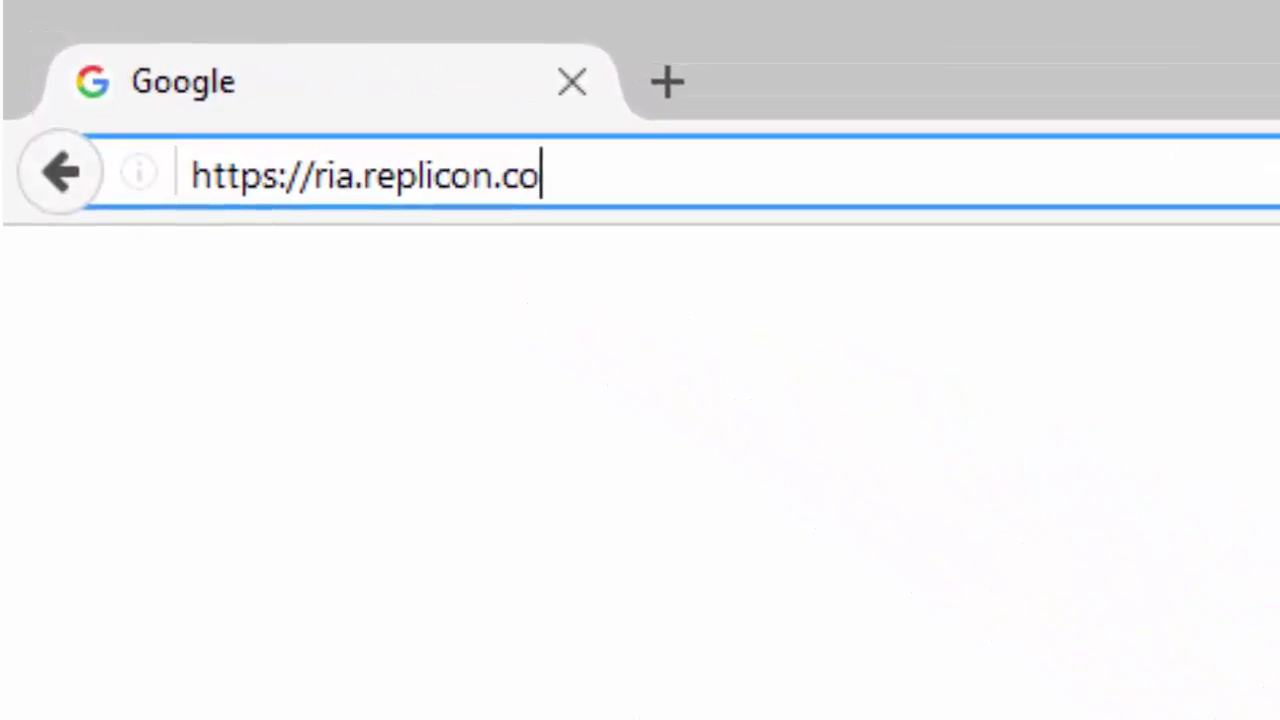
type("m")
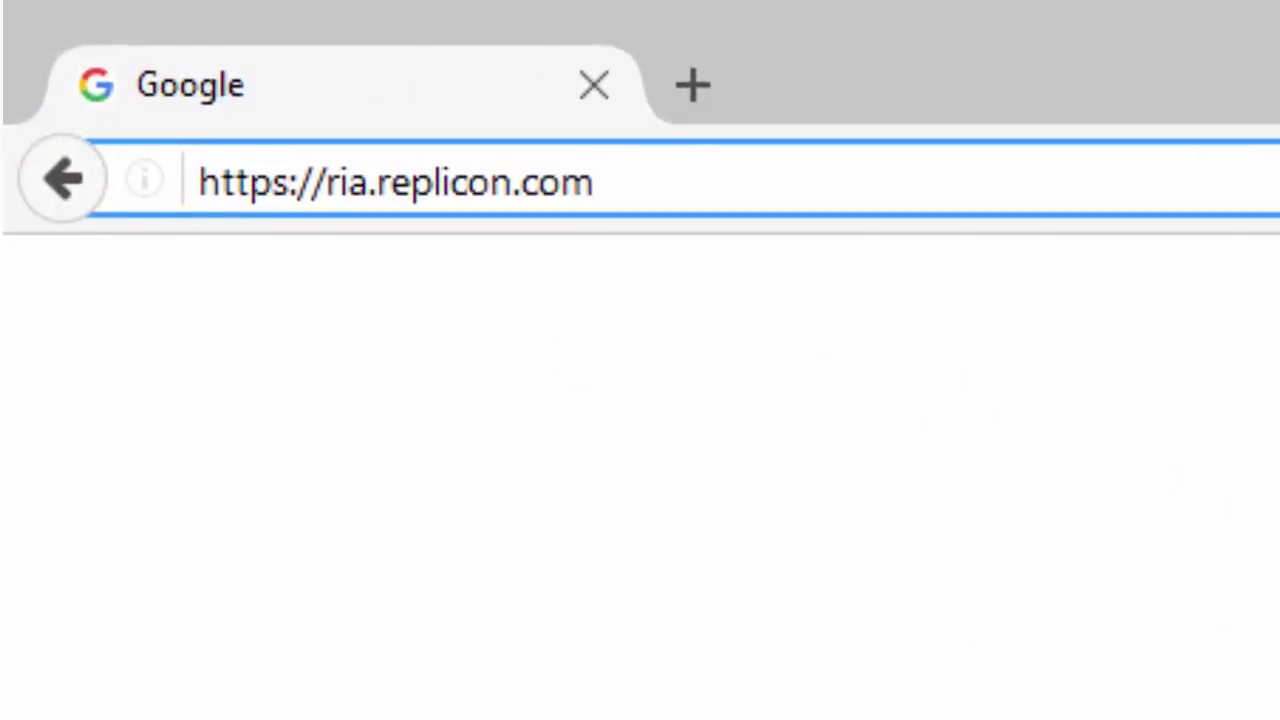
key("Return")
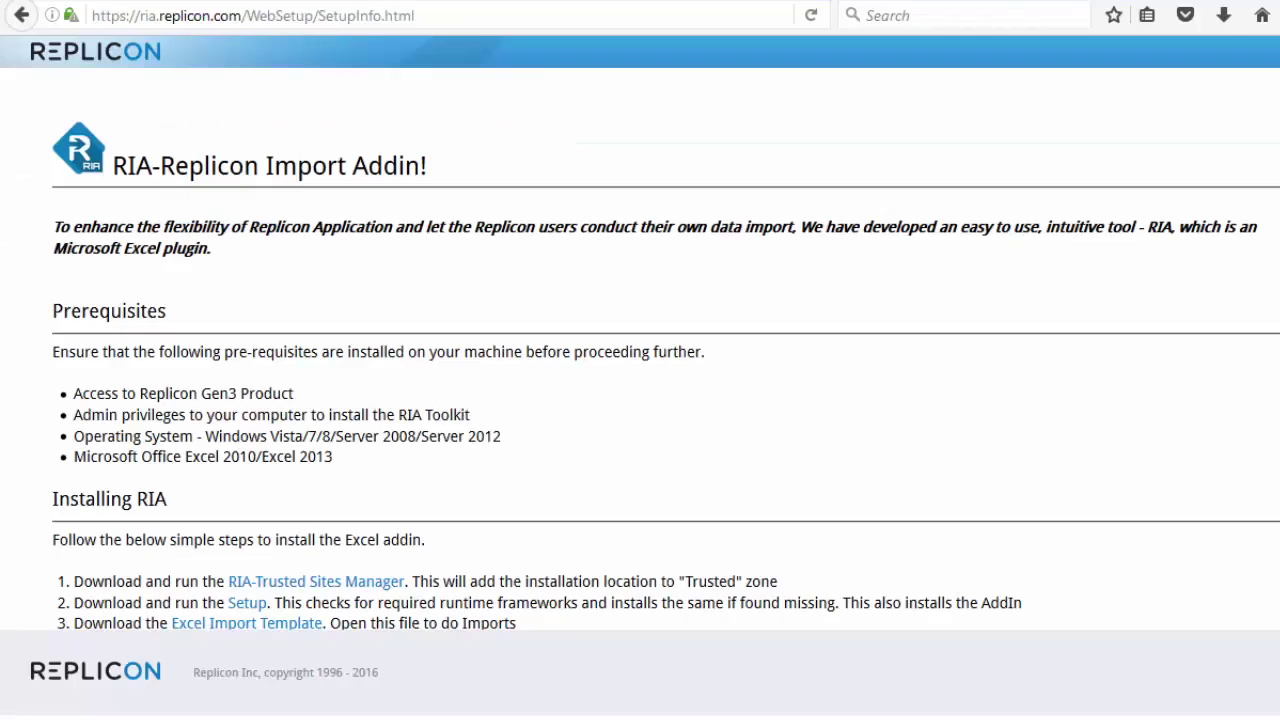
scroll(640, 400, "down", 6)
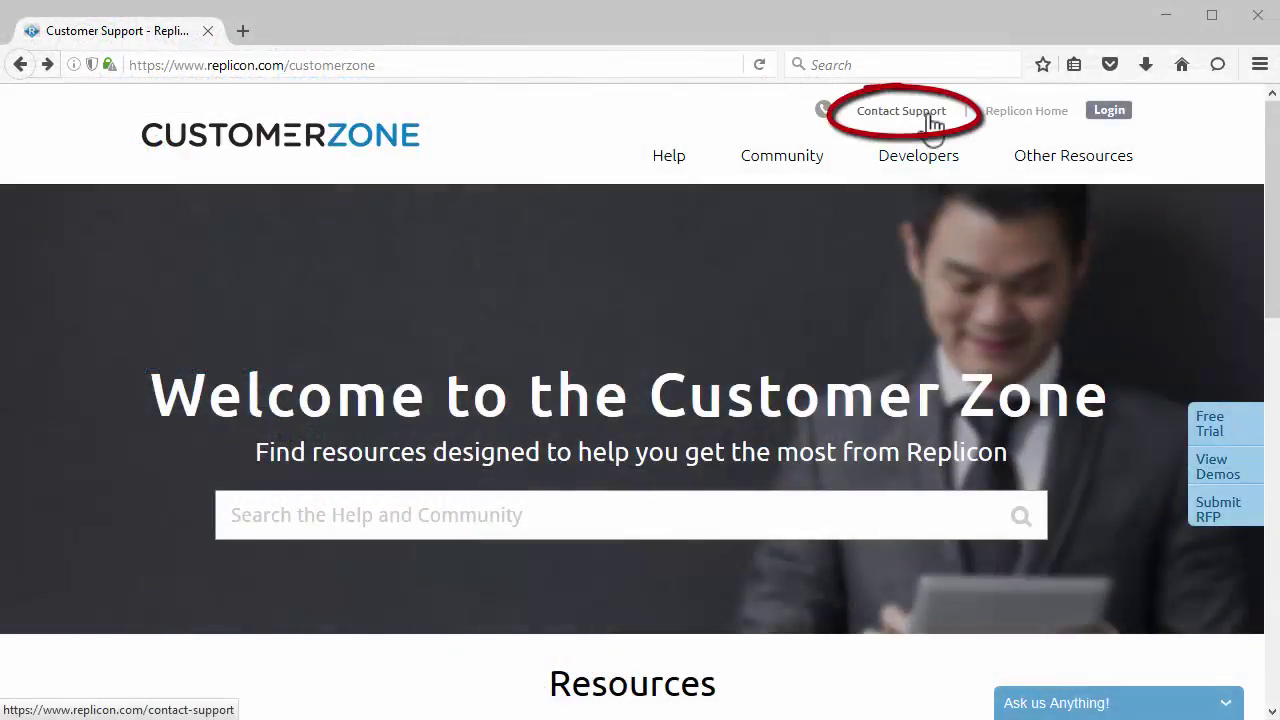
left_click(930, 117)
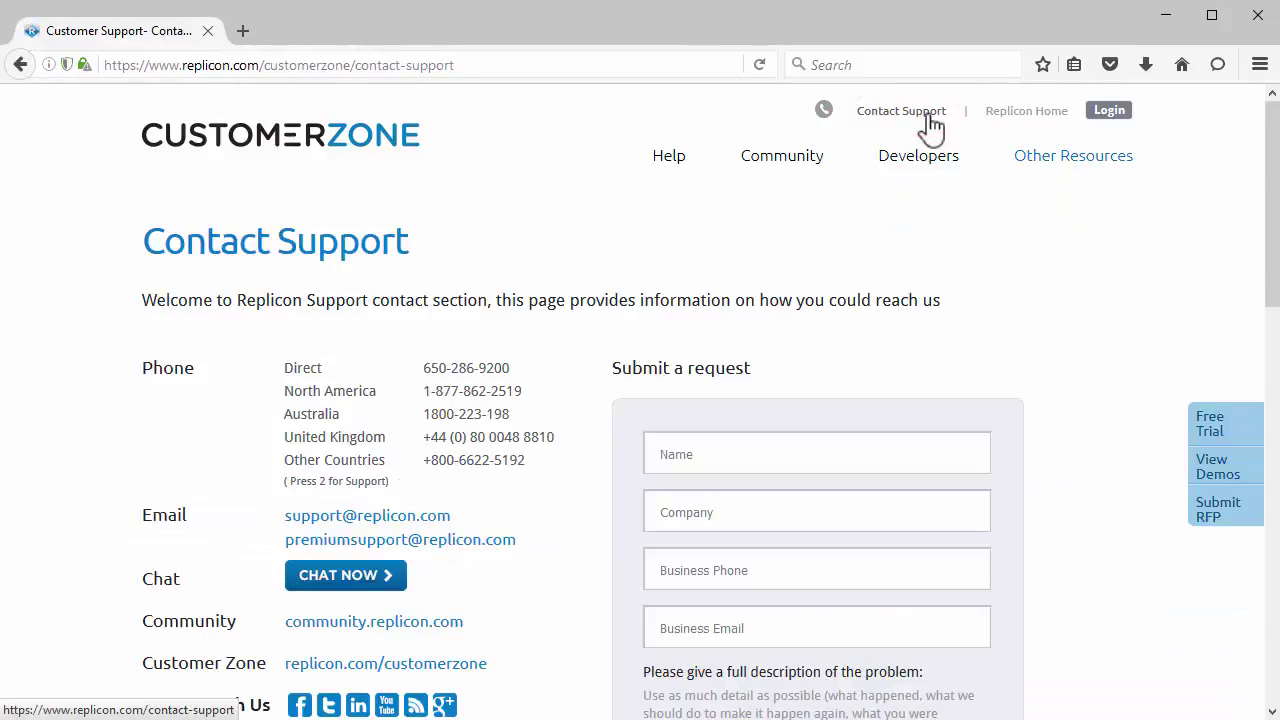